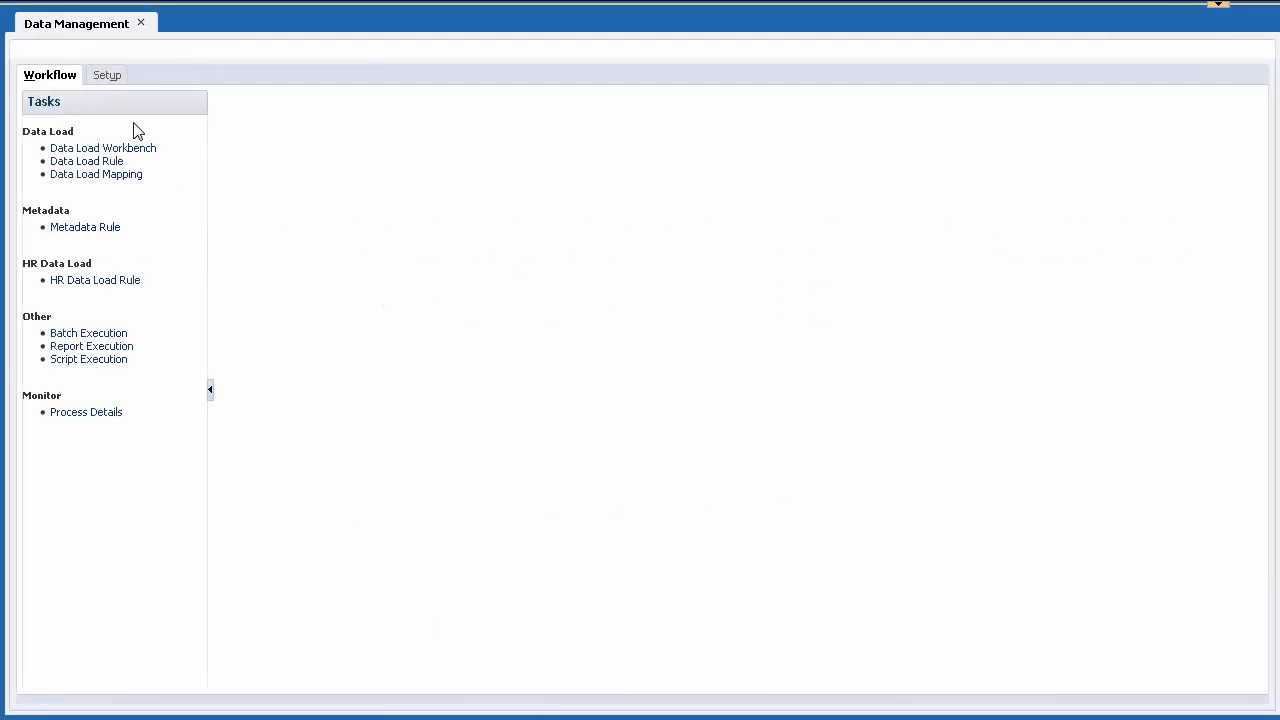
# - Switch to the Setup tasks and go to Target Application under Register
pyautogui.click(108, 77)
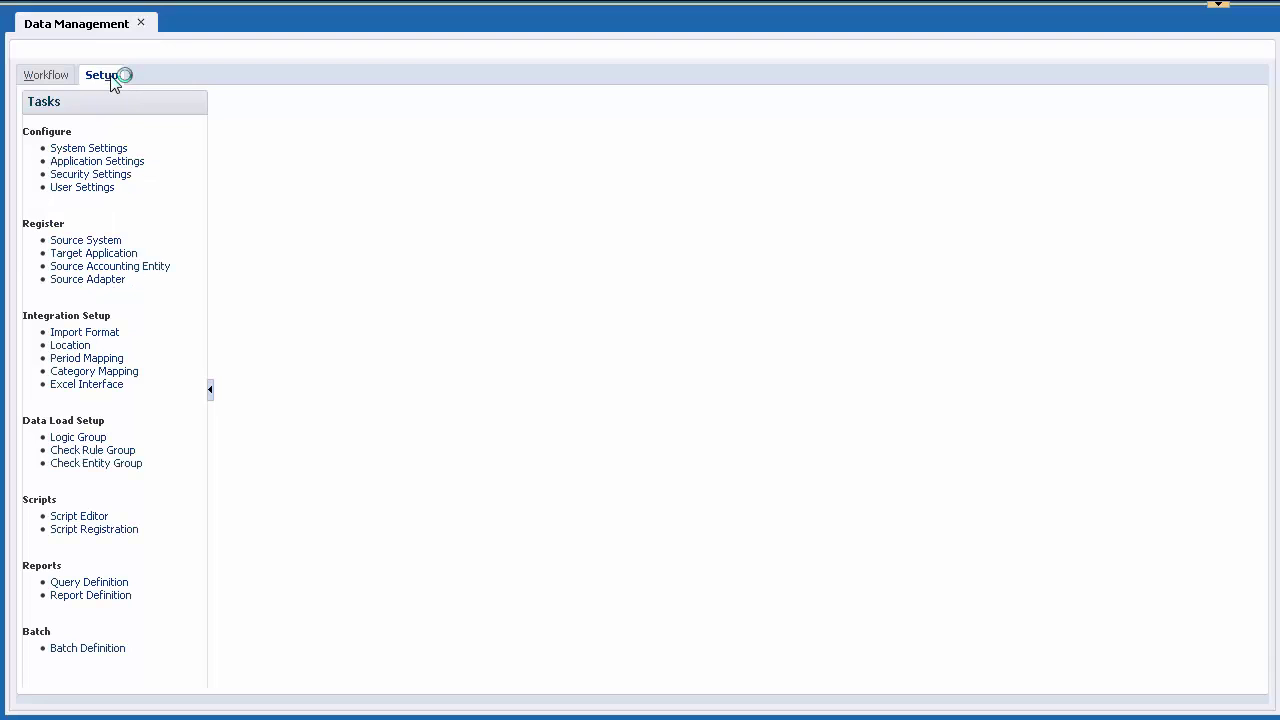
pyautogui.click(131, 257)
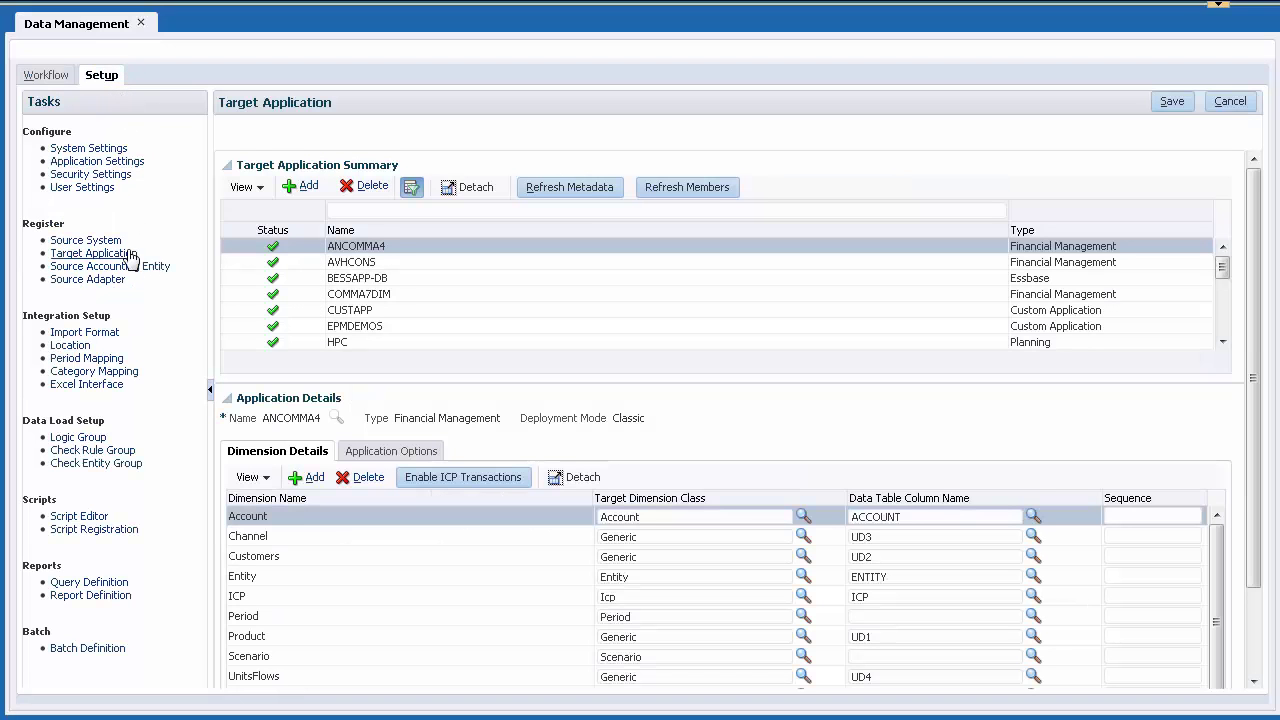
# - Add TS-STAT-Basic as a new Essbase target application and save it
pyautogui.click(302, 186)
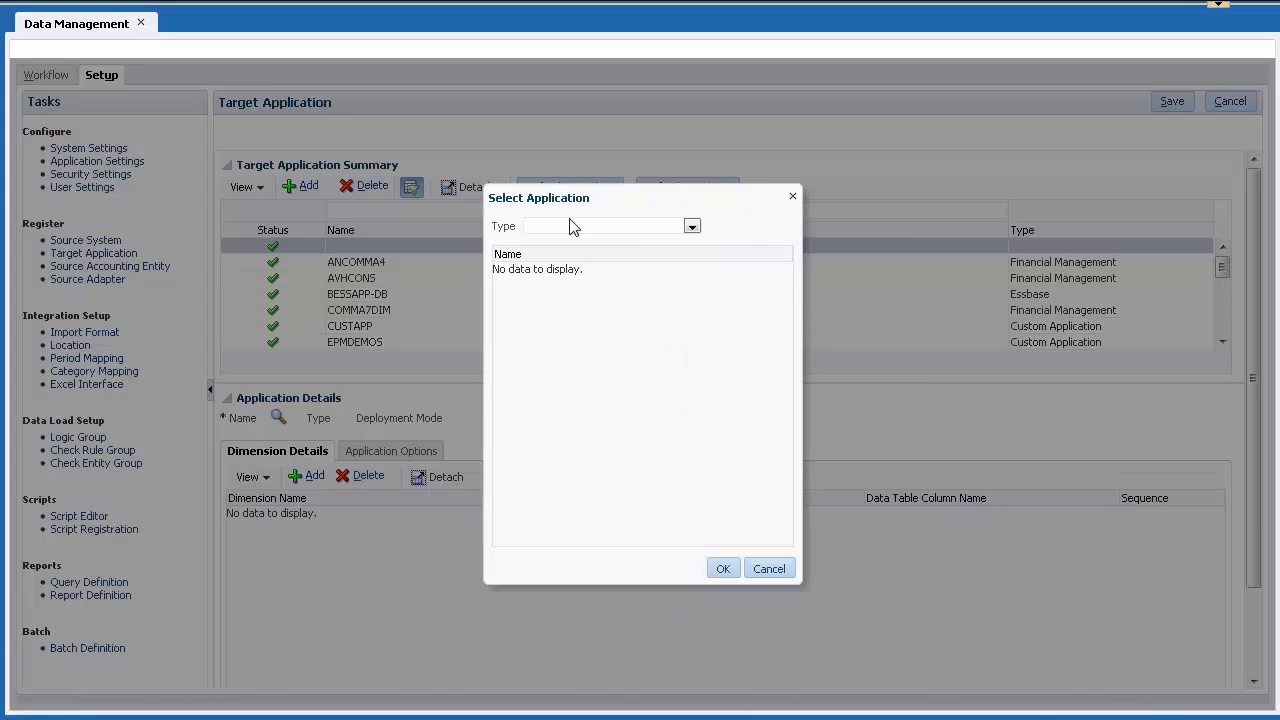
pyautogui.click(692, 228)
pyautogui.click(560, 279)
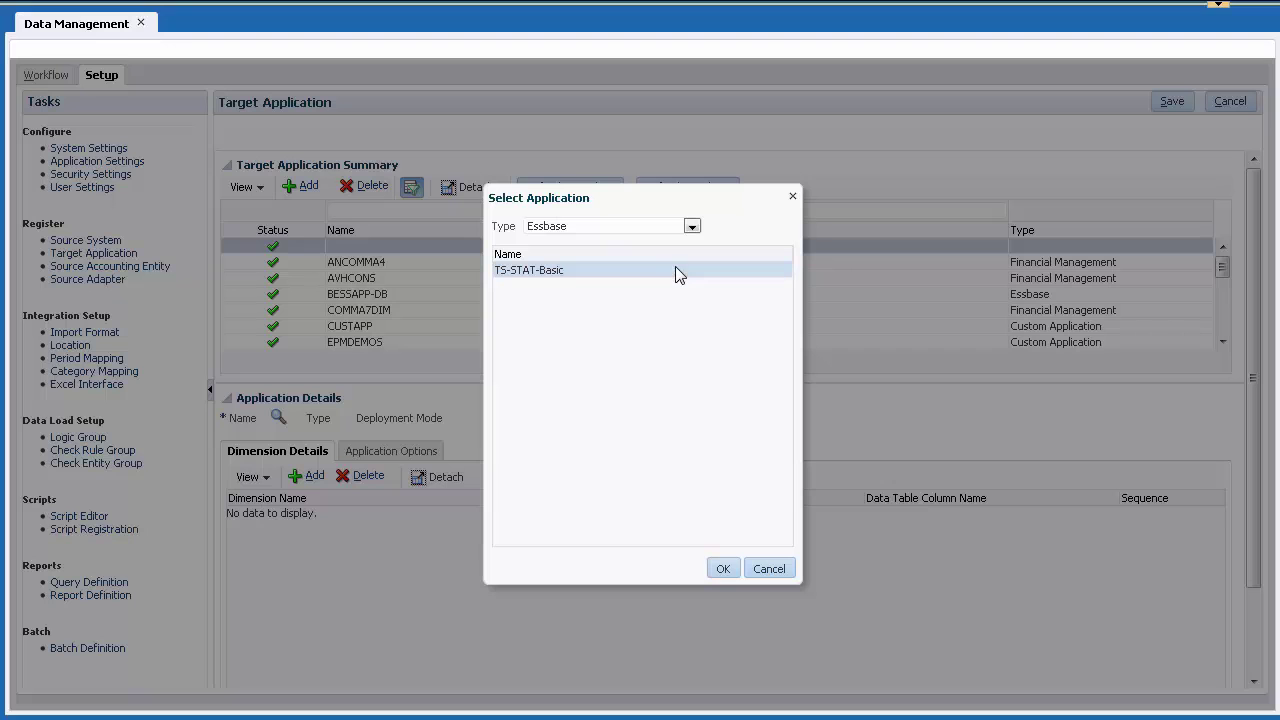
pyautogui.click(733, 568)
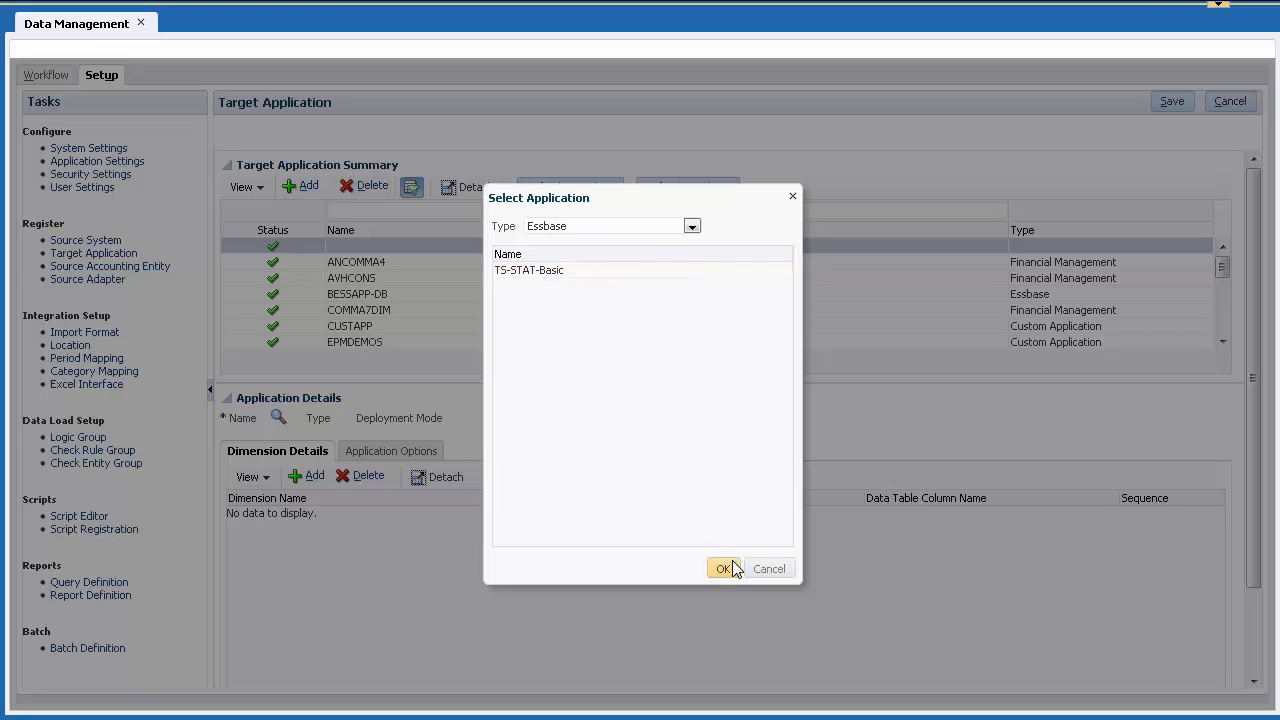
pyautogui.click(1255, 668)
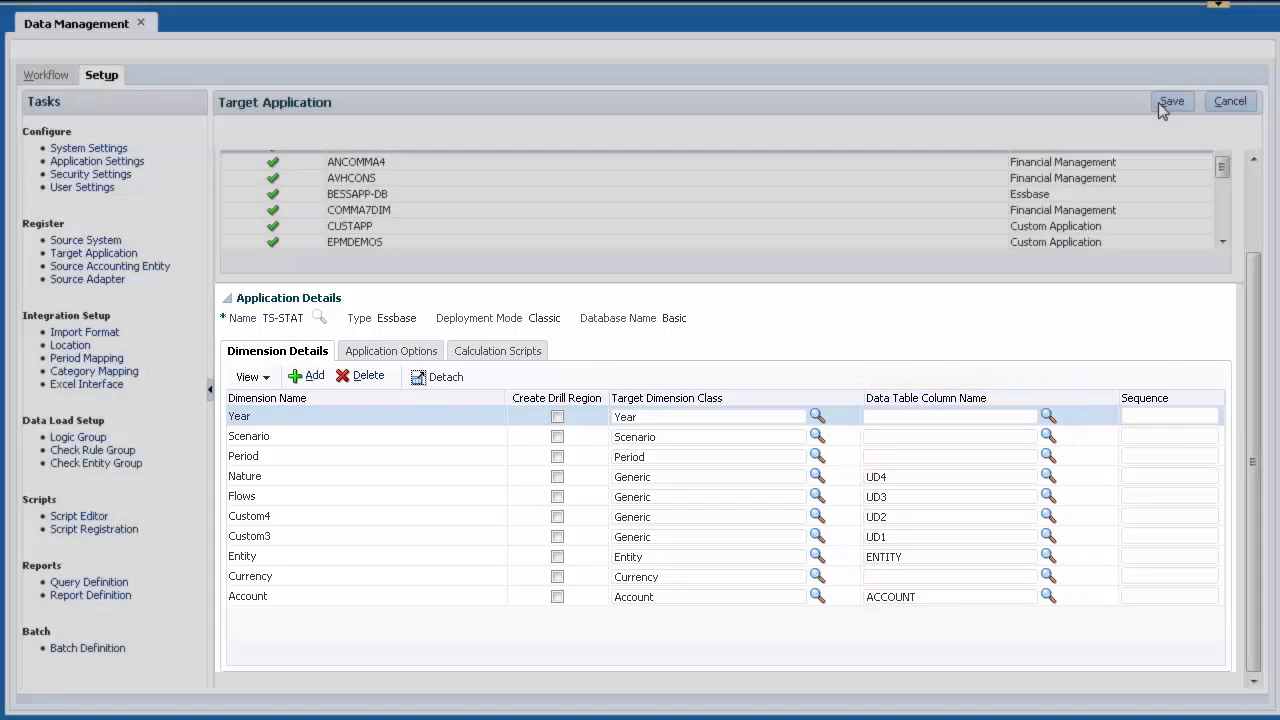
pyautogui.click(1168, 104)
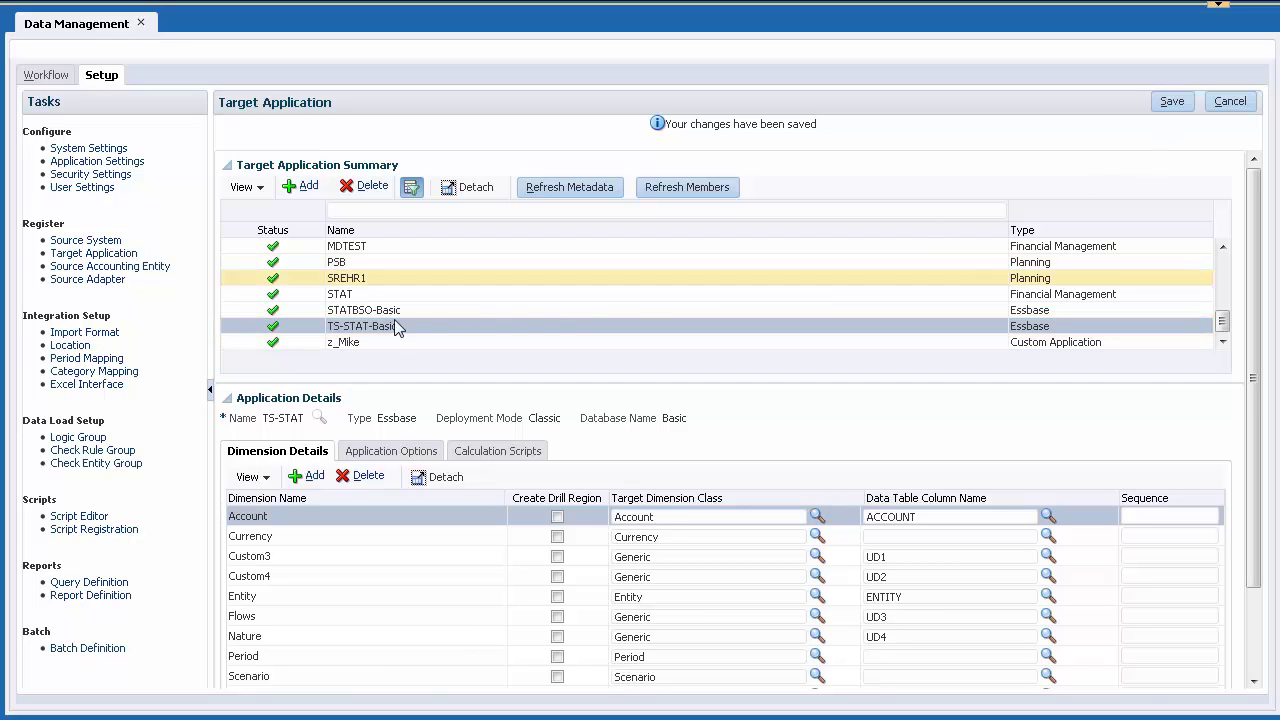
pyautogui.click(84, 332)
# - Add and save import format TS-STAT-Basic with source type EPM, source STAT, target TS-STAT-Basic
pyautogui.click(308, 166)
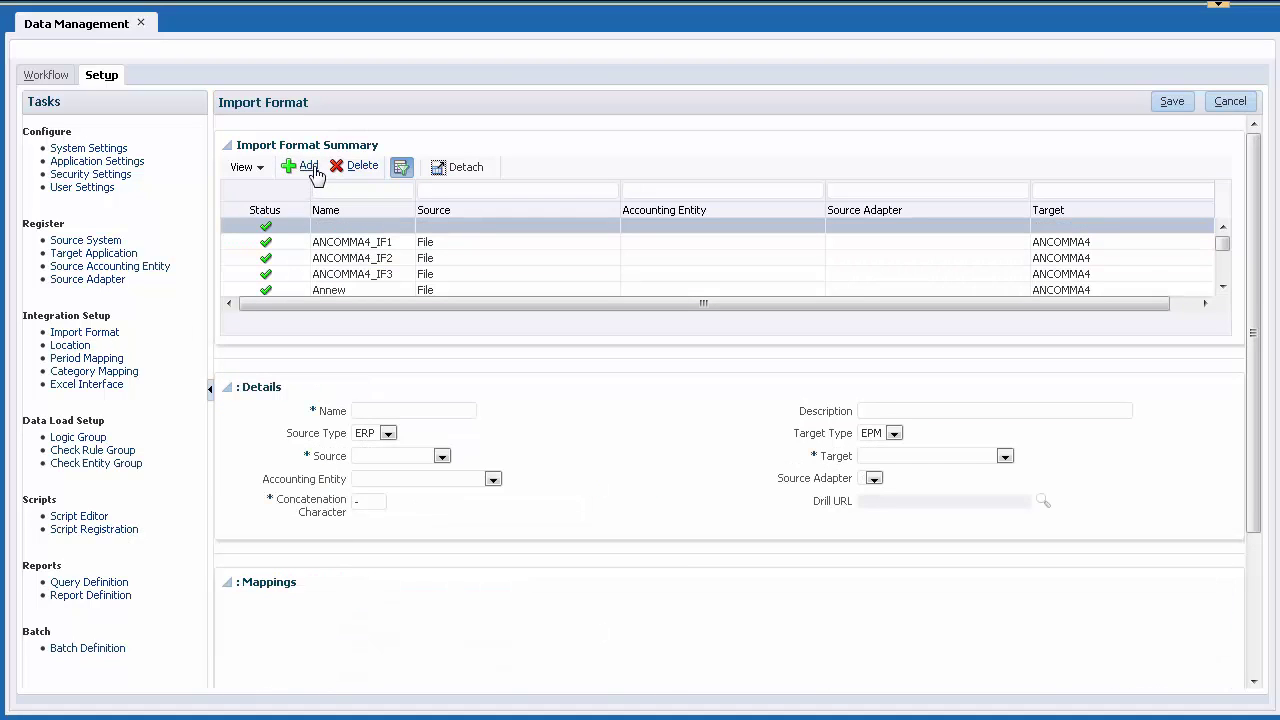
pyautogui.click(444, 409)
pyautogui.write('TS-STAT-Basic')
pyautogui.click(387, 433)
pyautogui.click(386, 461)
pyautogui.click(498, 456)
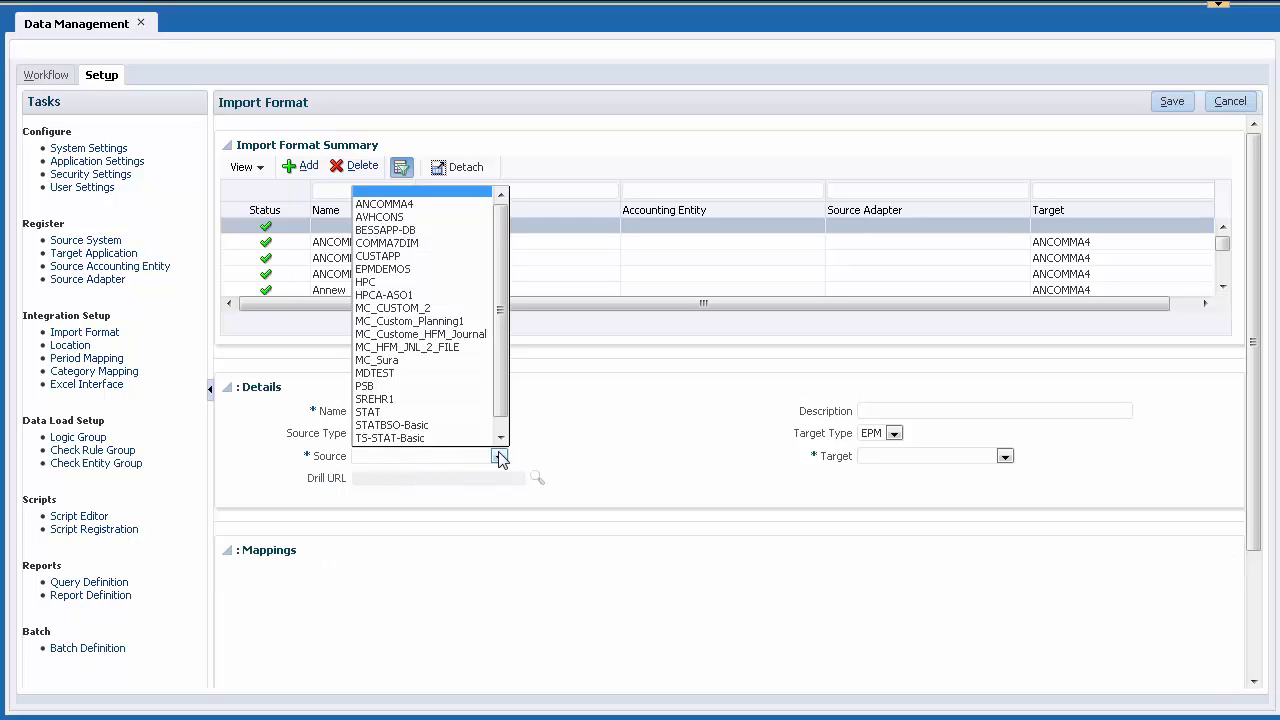
pyautogui.click(447, 416)
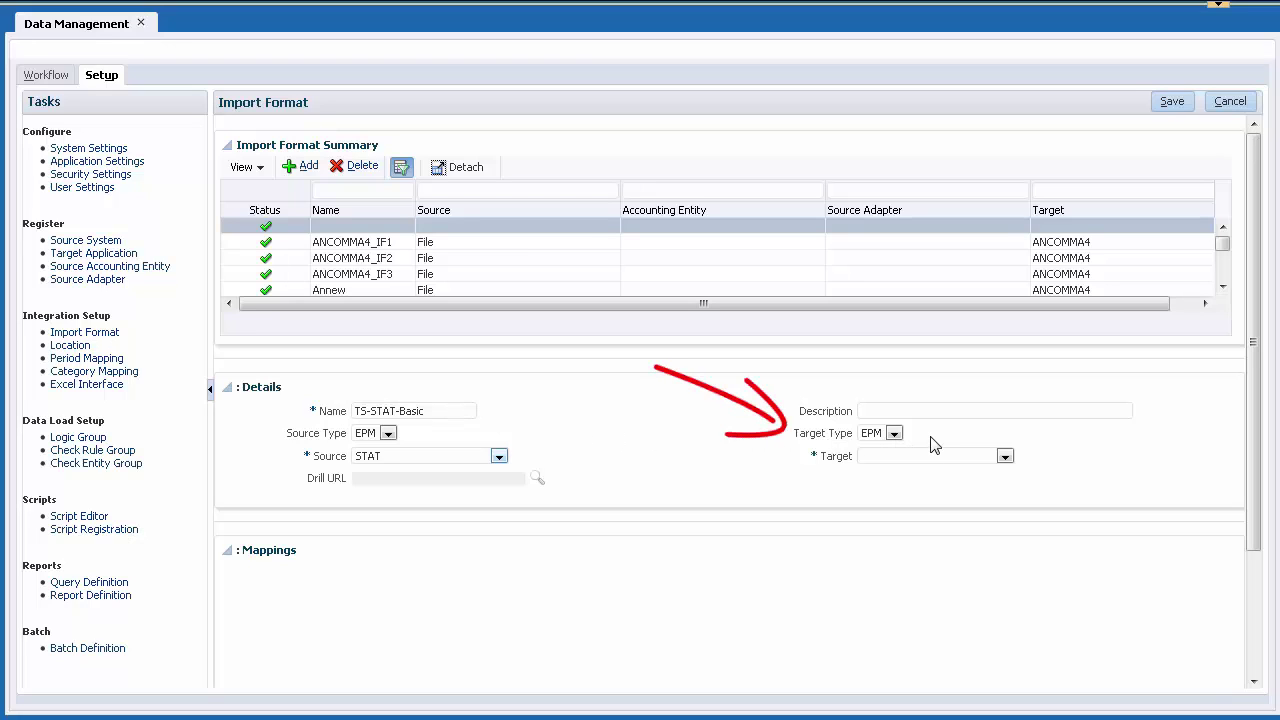
pyautogui.click(1005, 456)
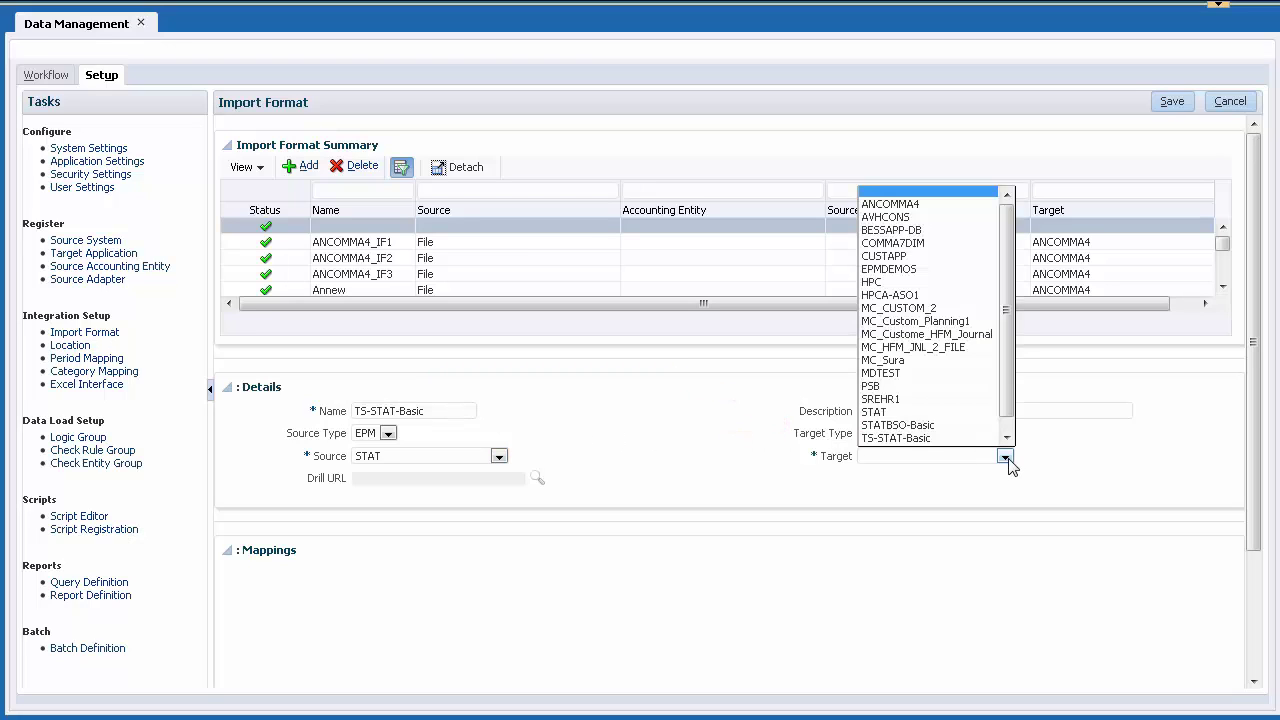
pyautogui.click(958, 428)
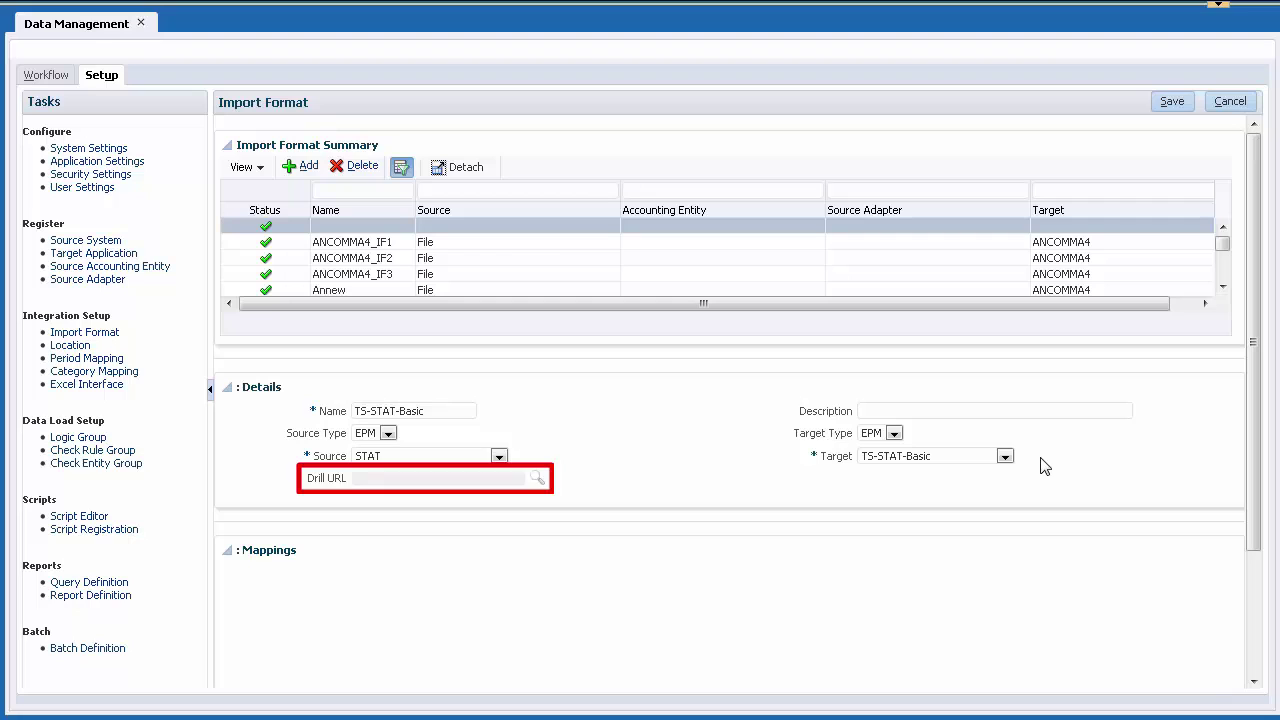
pyautogui.click(1183, 107)
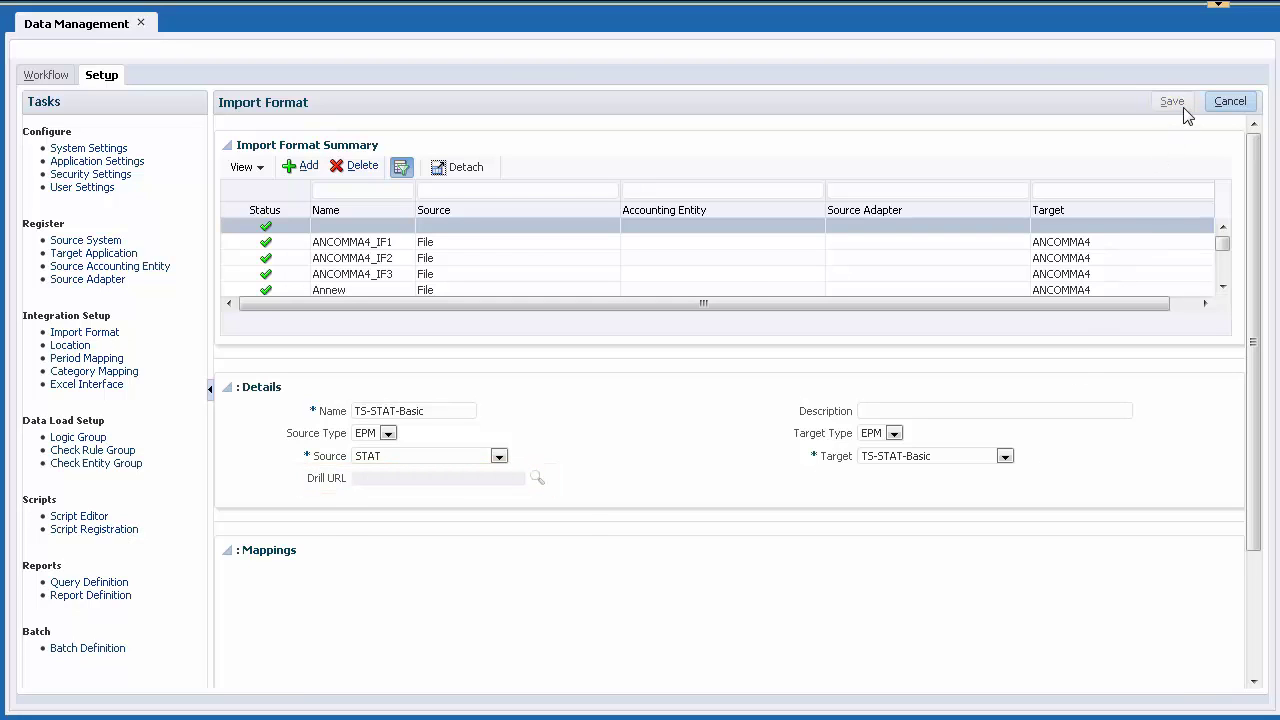
# - Map the Account, Amount, Custom3 and Custom4 source columns to their matching targets
pyautogui.click(1256, 658)
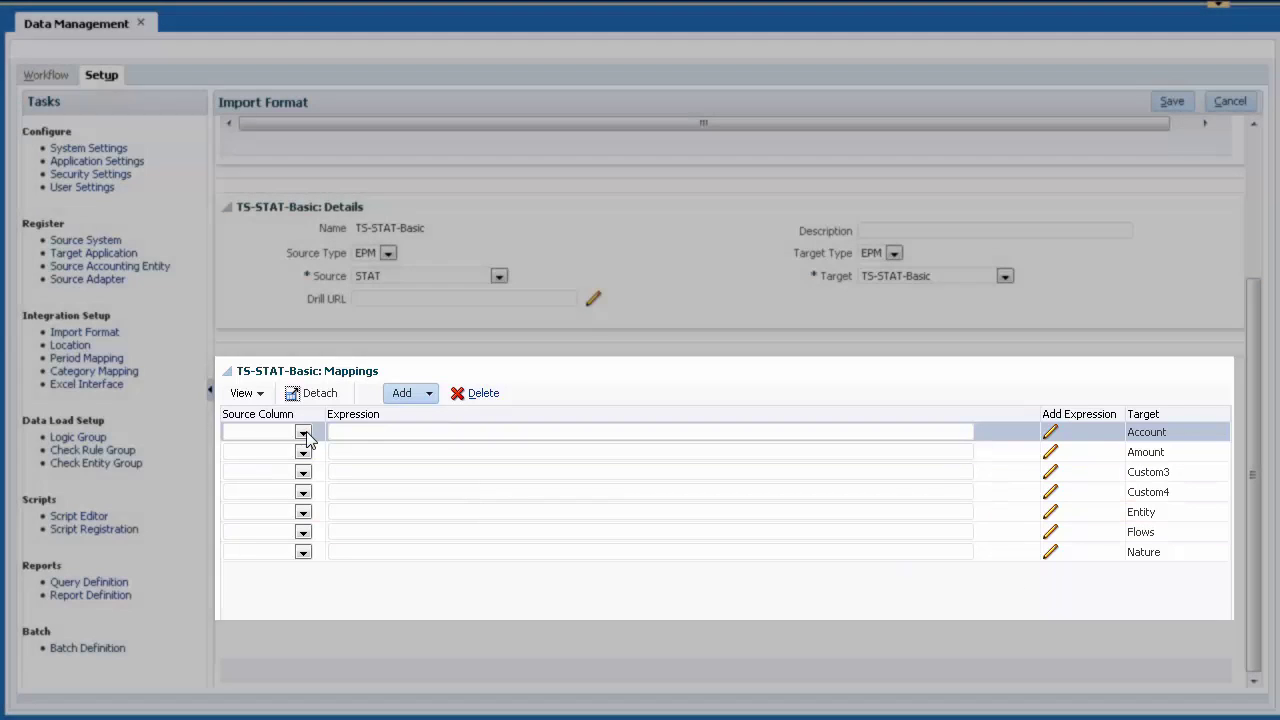
pyautogui.click(303, 432)
pyautogui.click(246, 459)
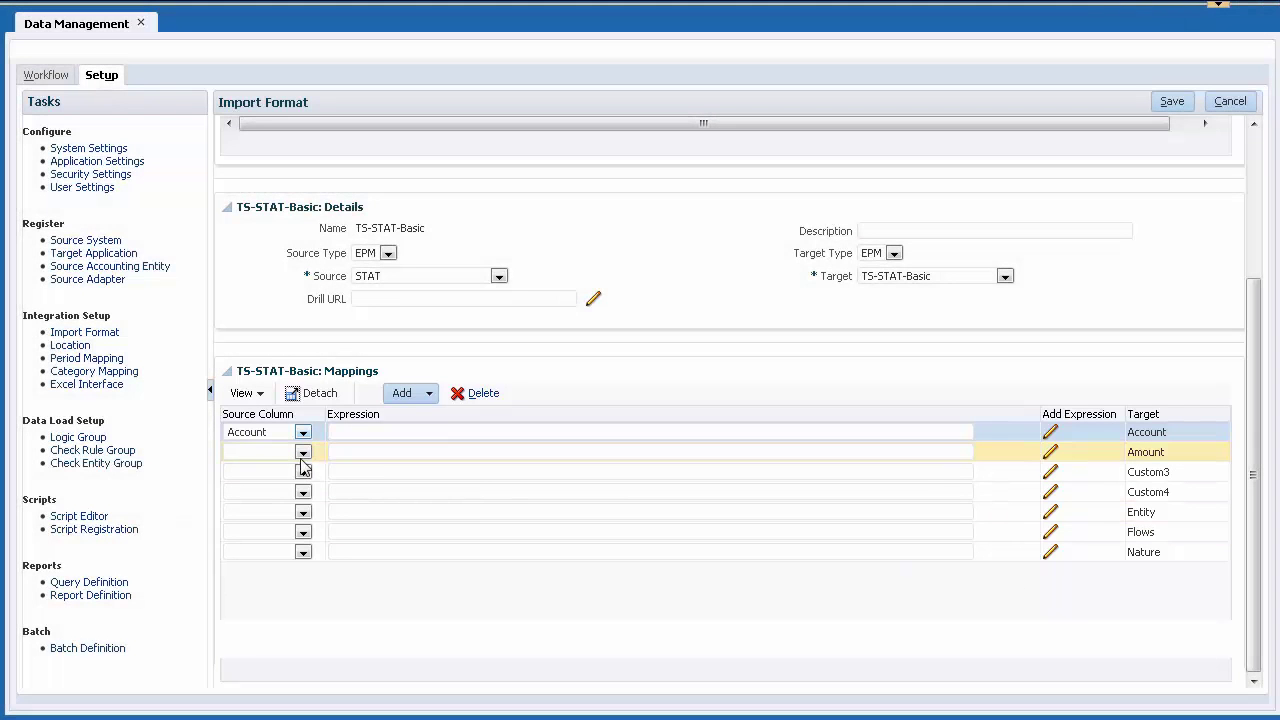
pyautogui.click(303, 452)
pyautogui.click(246, 492)
pyautogui.click(303, 472)
pyautogui.click(248, 525)
pyautogui.click(303, 492)
pyautogui.click(248, 558)
# - Map the Entity, Flows and Nature source columns to their targets and save the mappings
pyautogui.click(303, 512)
pyautogui.click(265, 591)
pyautogui.click(303, 532)
pyautogui.click(250, 624)
pyautogui.click(303, 552)
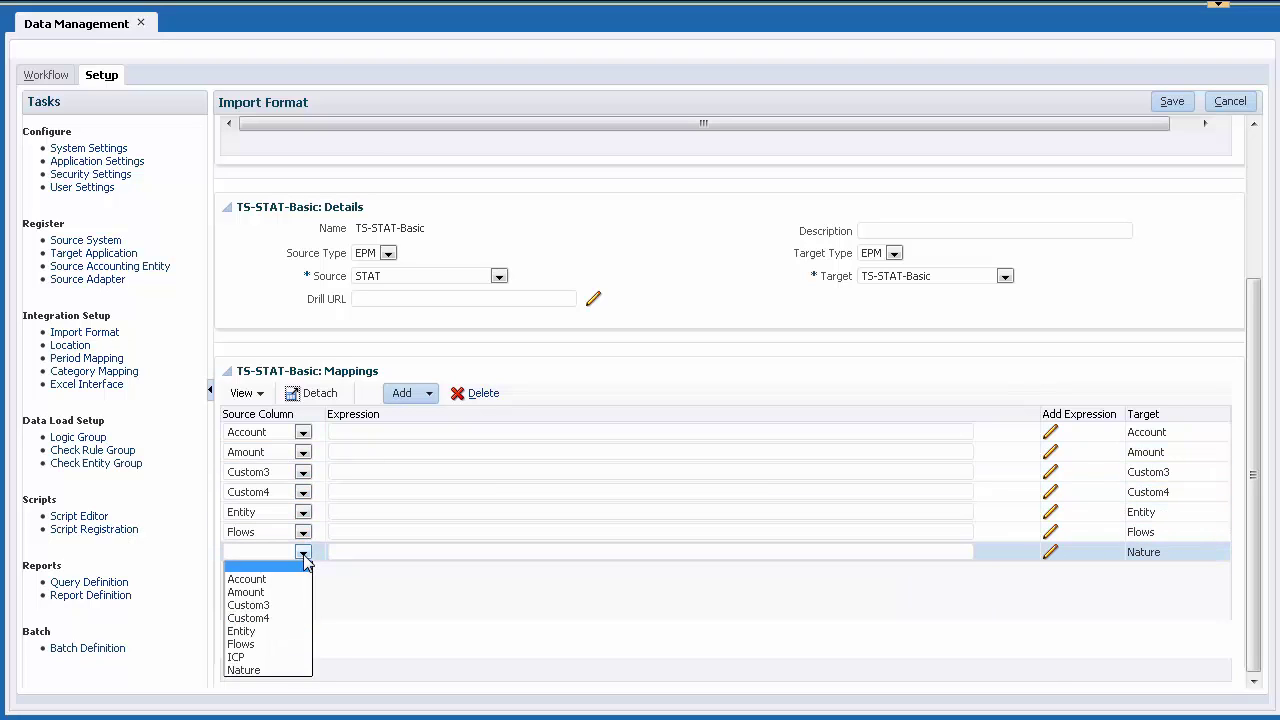
pyautogui.click(280, 670)
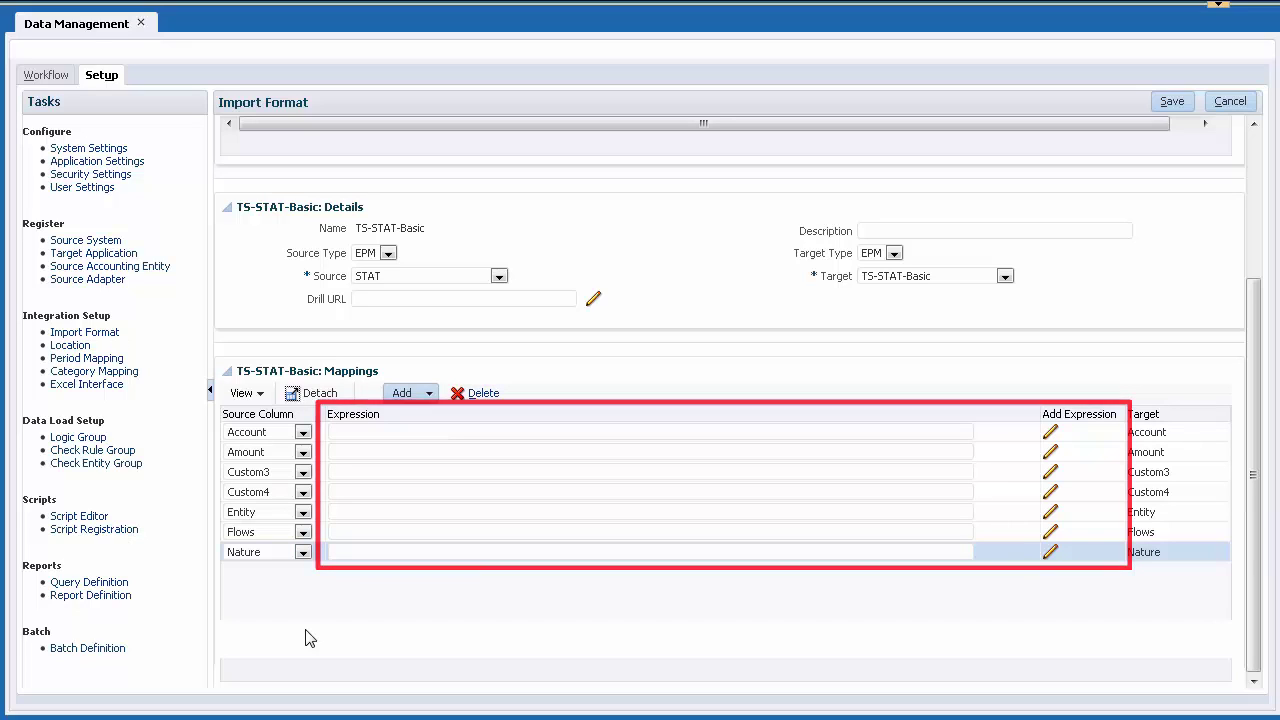
pyautogui.click(1165, 103)
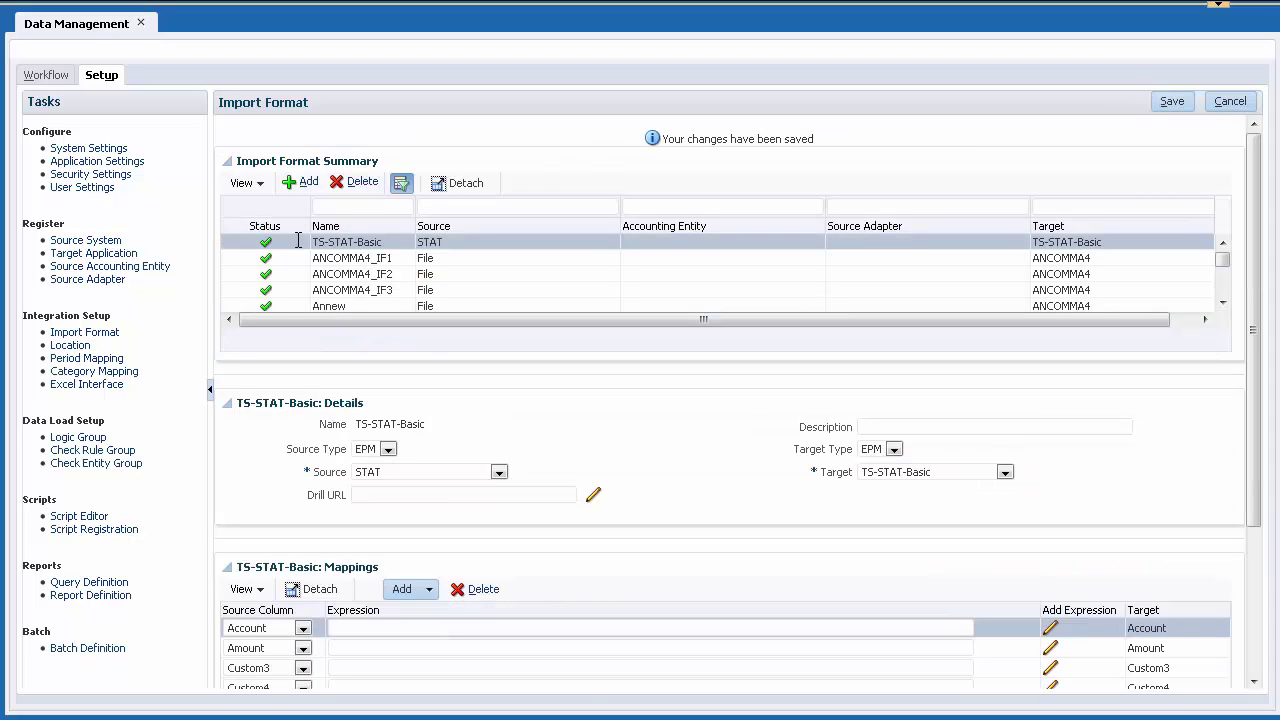
pyautogui.click(86, 350)
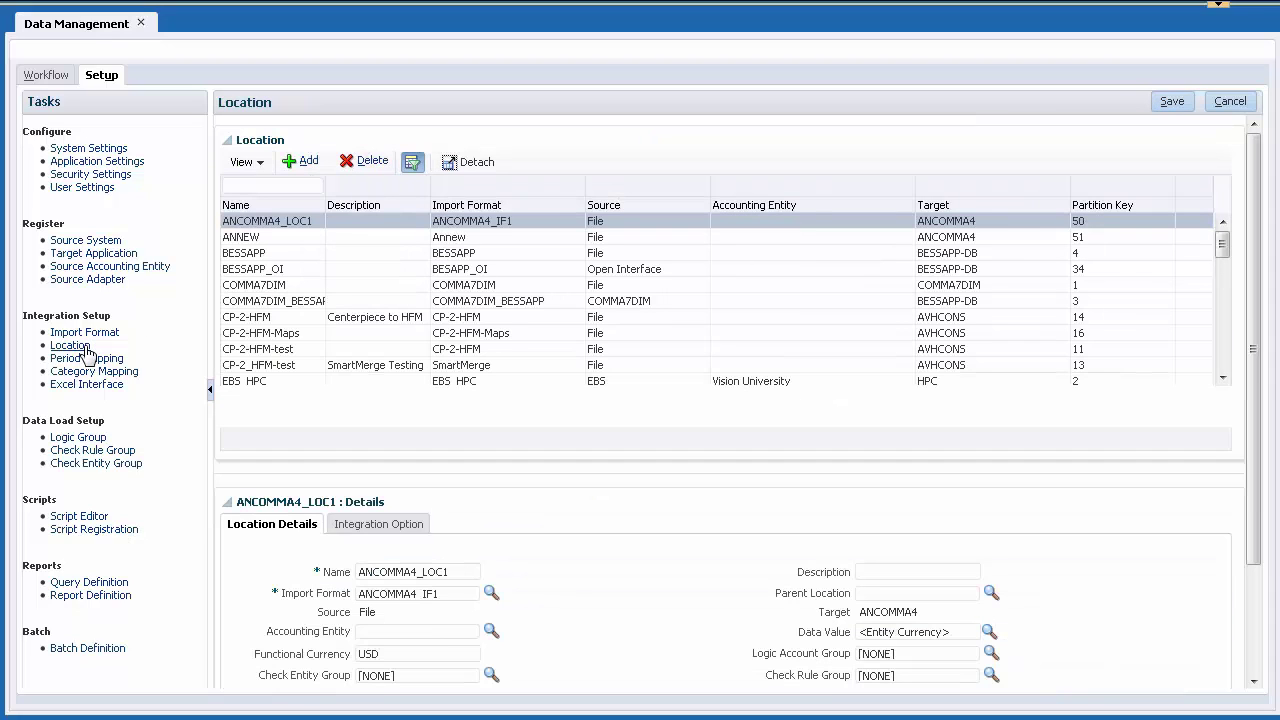
# - Add a location named TS-STAT-Basic that uses the TS-STAT-Basic import format
pyautogui.click(310, 164)
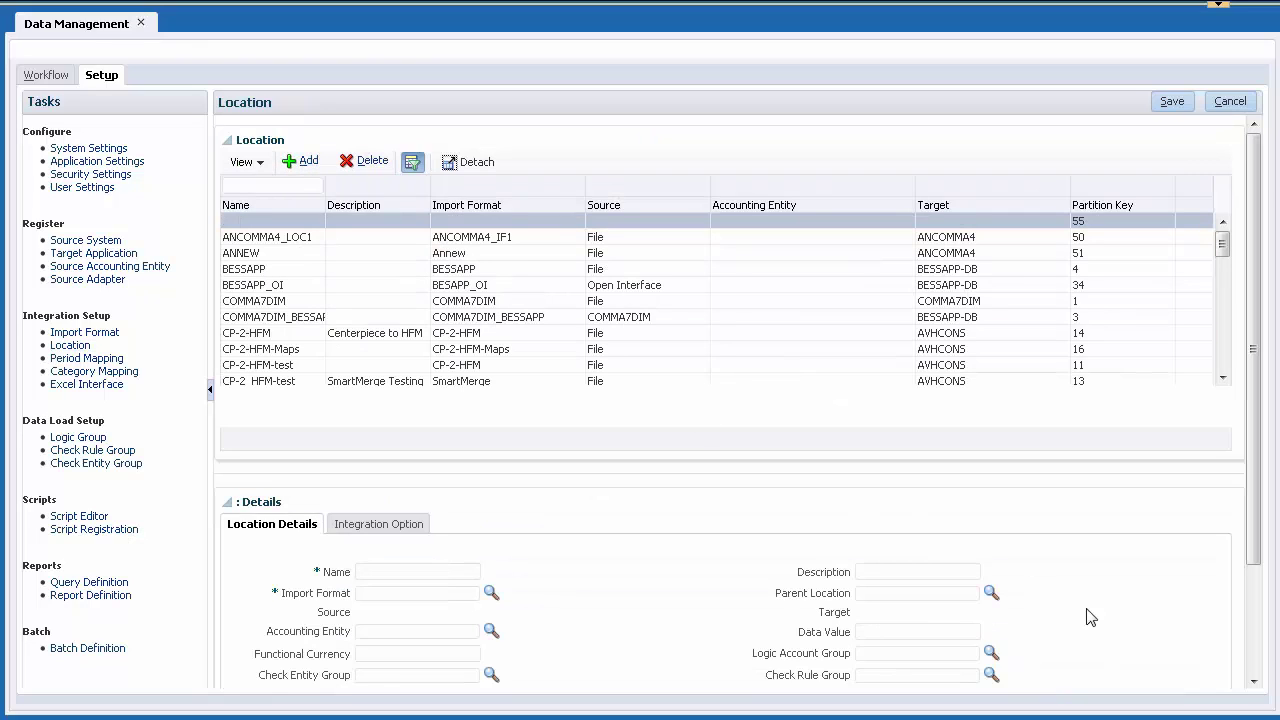
pyautogui.click(1253, 681)
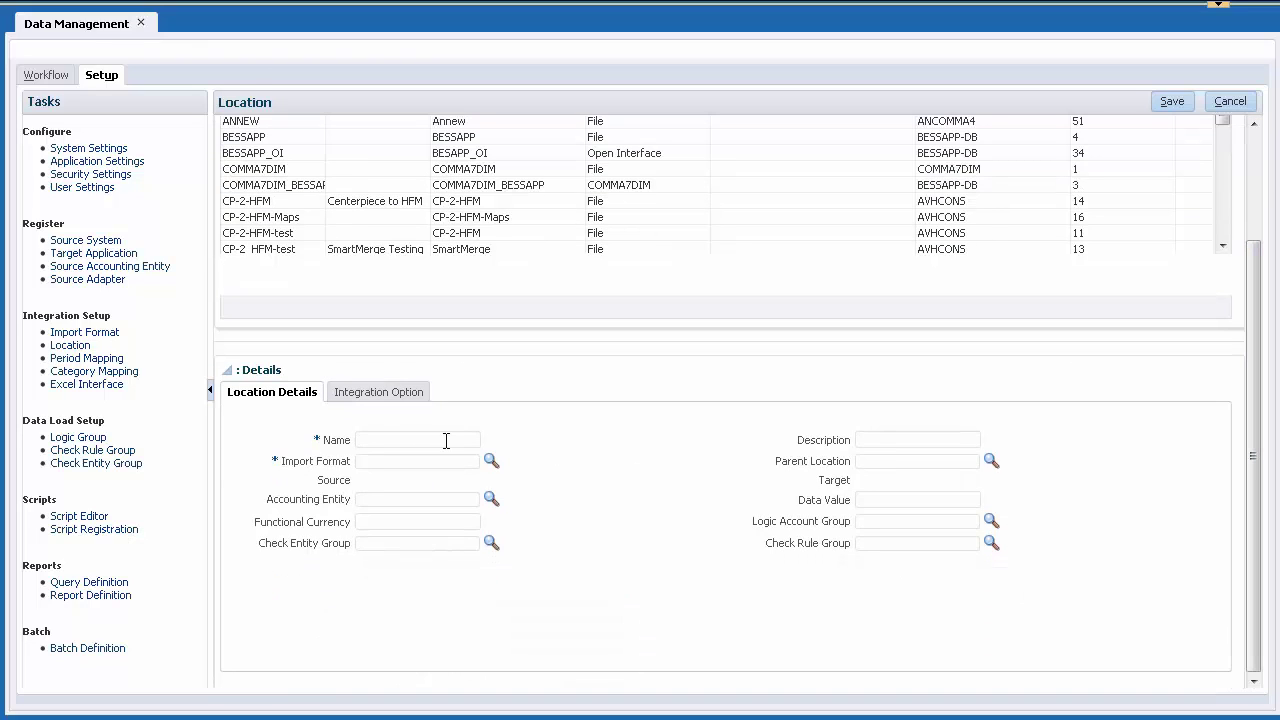
pyautogui.click(446, 441)
pyautogui.write('TS-STAT-Basic')
pyautogui.click(491, 461)
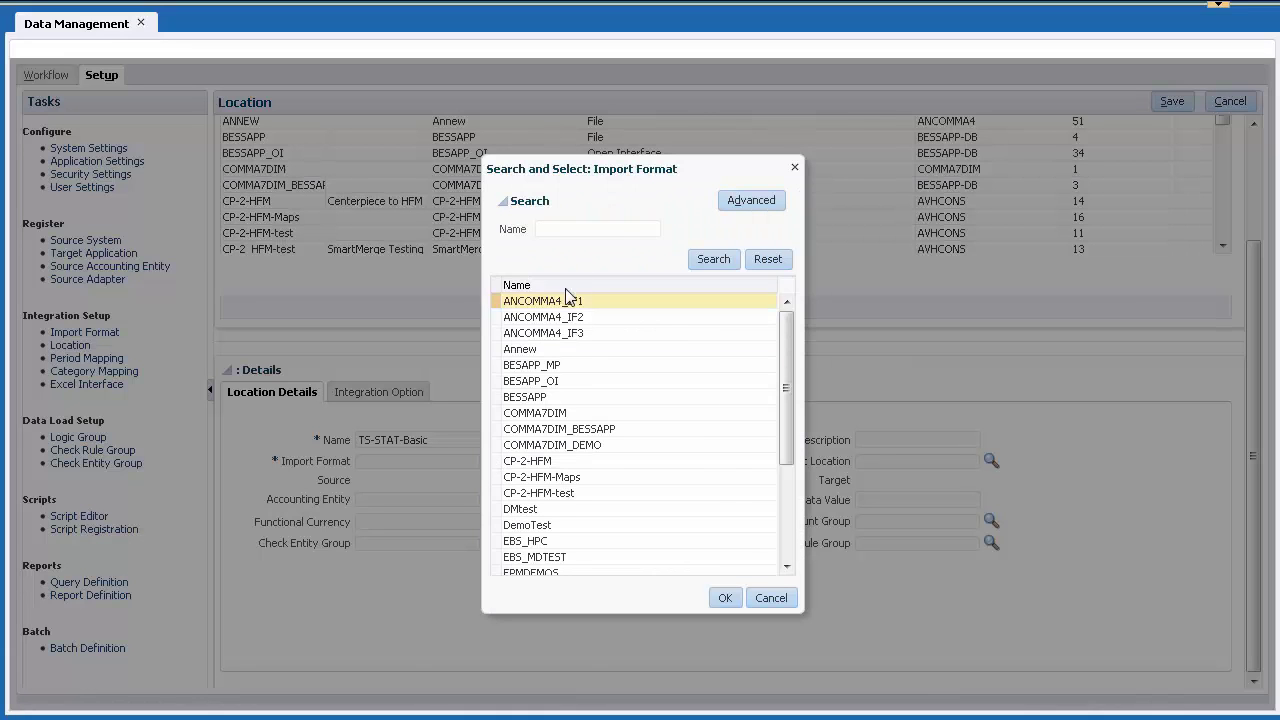
pyautogui.write('TS')
pyautogui.click(713, 259)
pyautogui.click(687, 300)
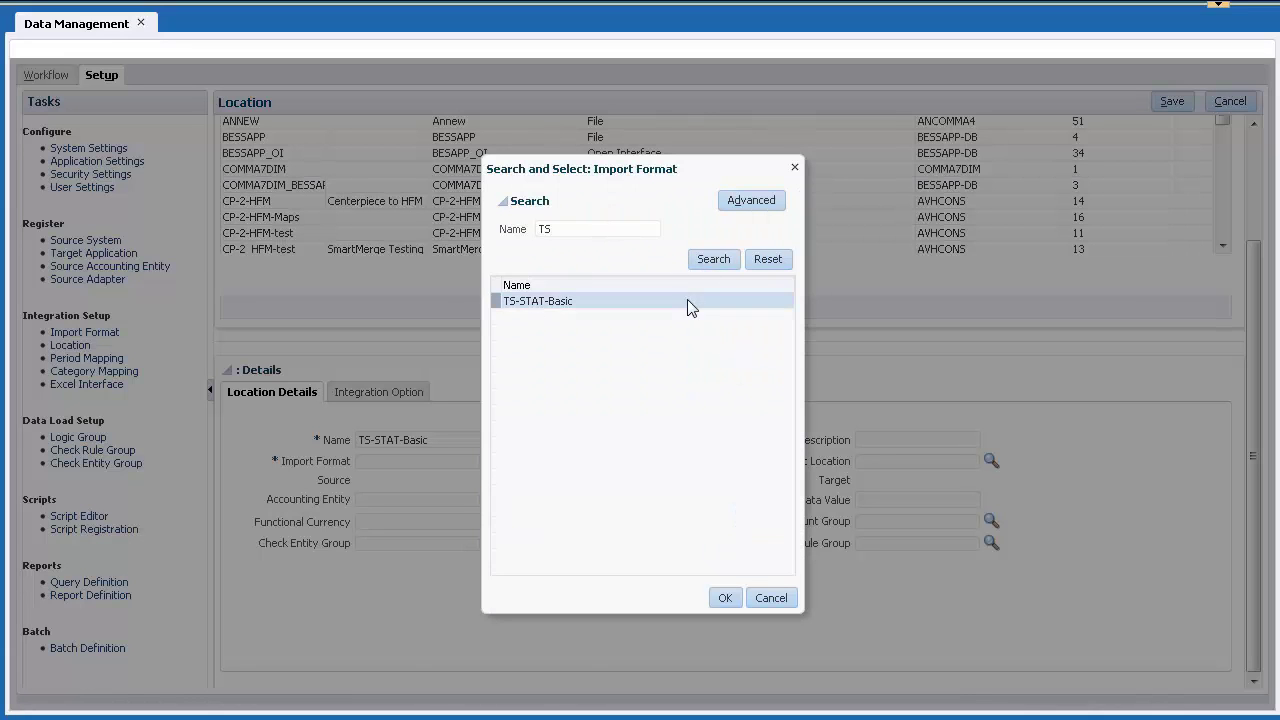
pyautogui.click(725, 598)
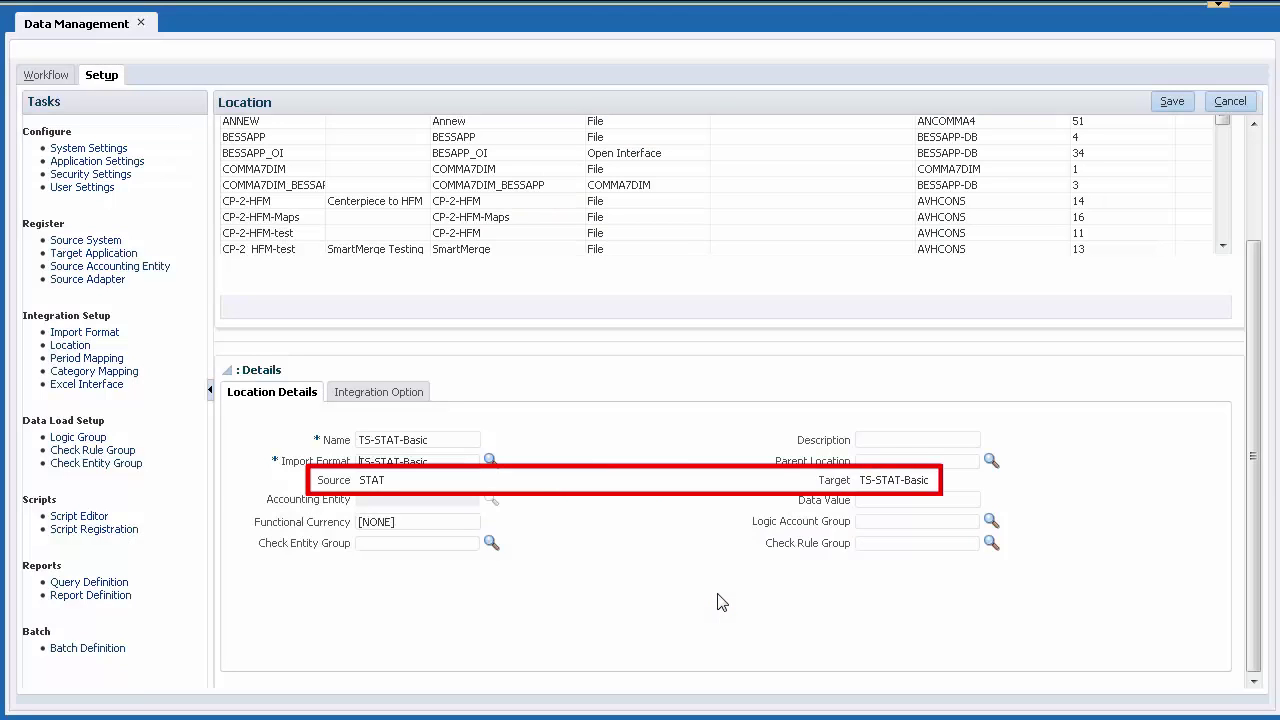
# - Save the location and filter the location list by 'TS' to confirm it
pyautogui.click(1171, 104)
pyautogui.click(298, 203)
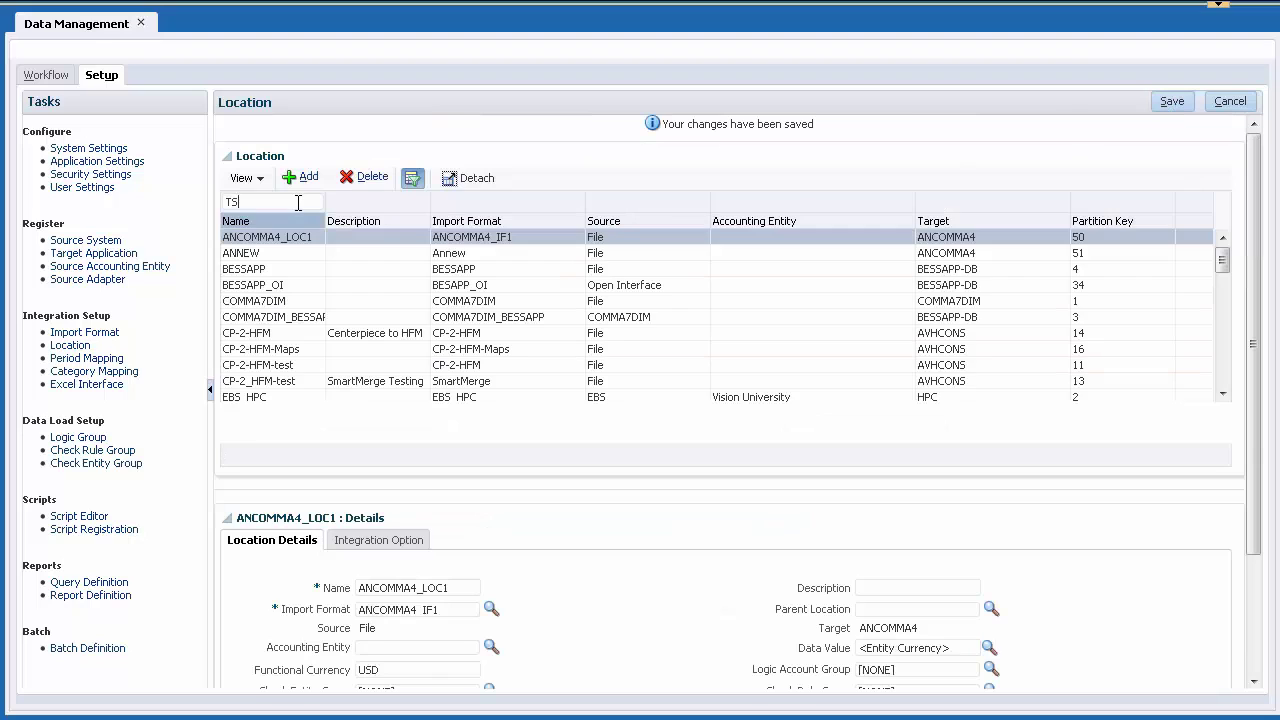
pyautogui.write('TS')
pyautogui.press('Return')
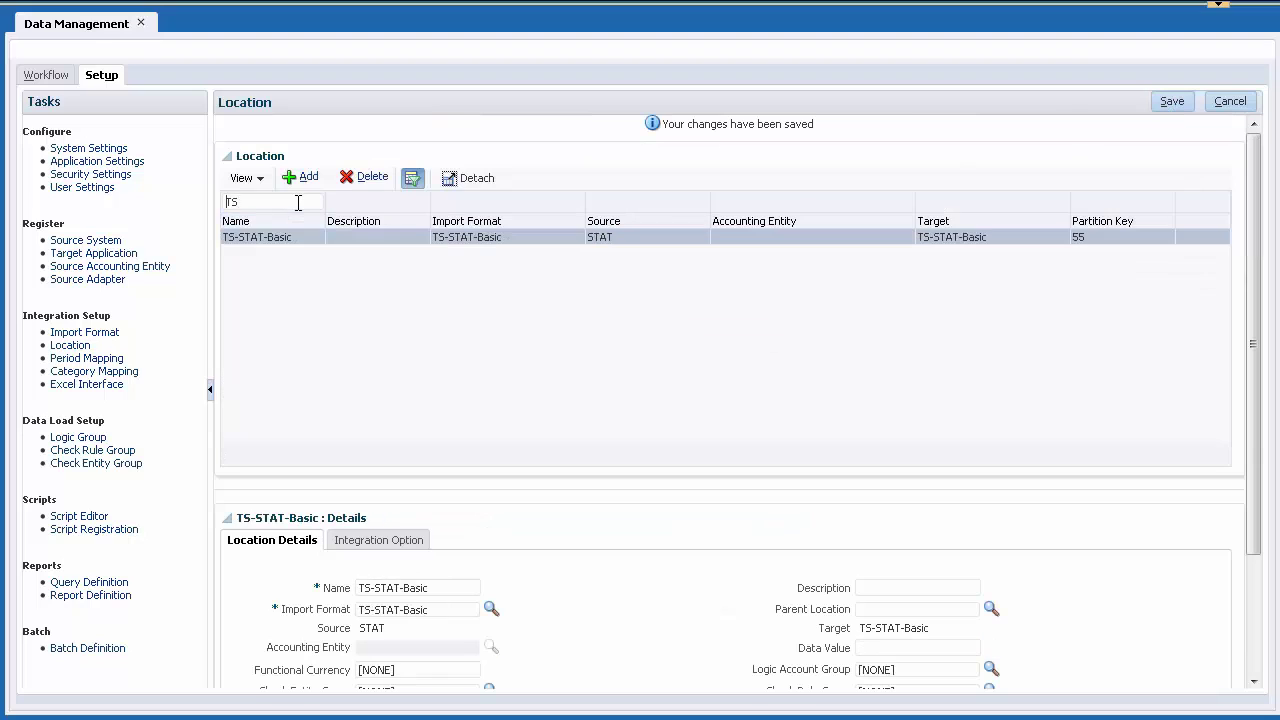
pyautogui.click(88, 358)
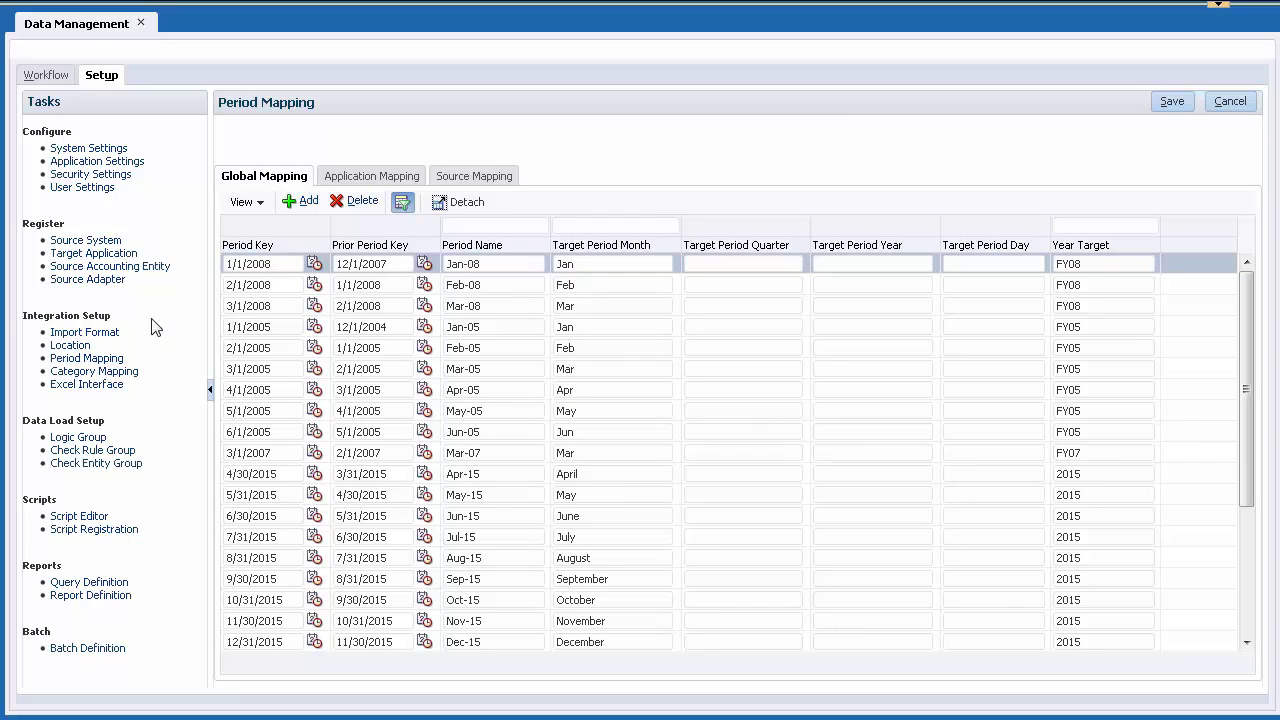
# - Sort periods by period key and select TS-STAT-Basic on the Application Mapping tab
pyautogui.click(304, 246)
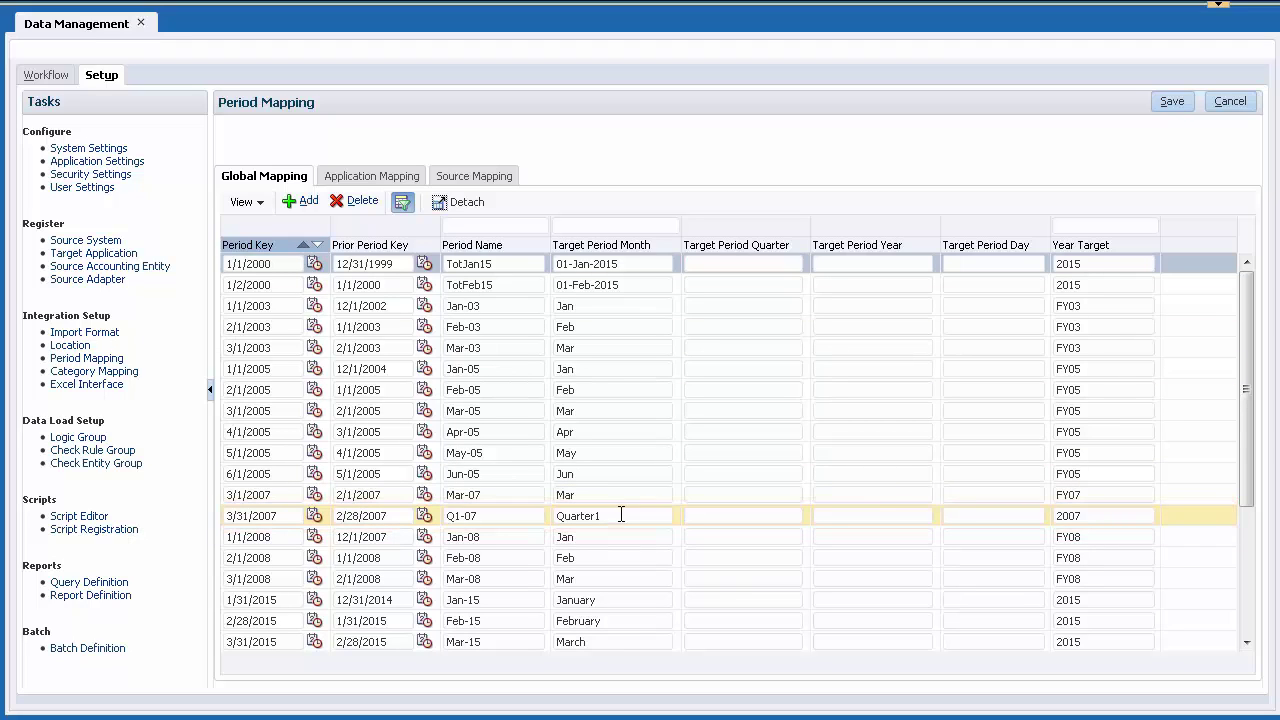
pyautogui.click(405, 177)
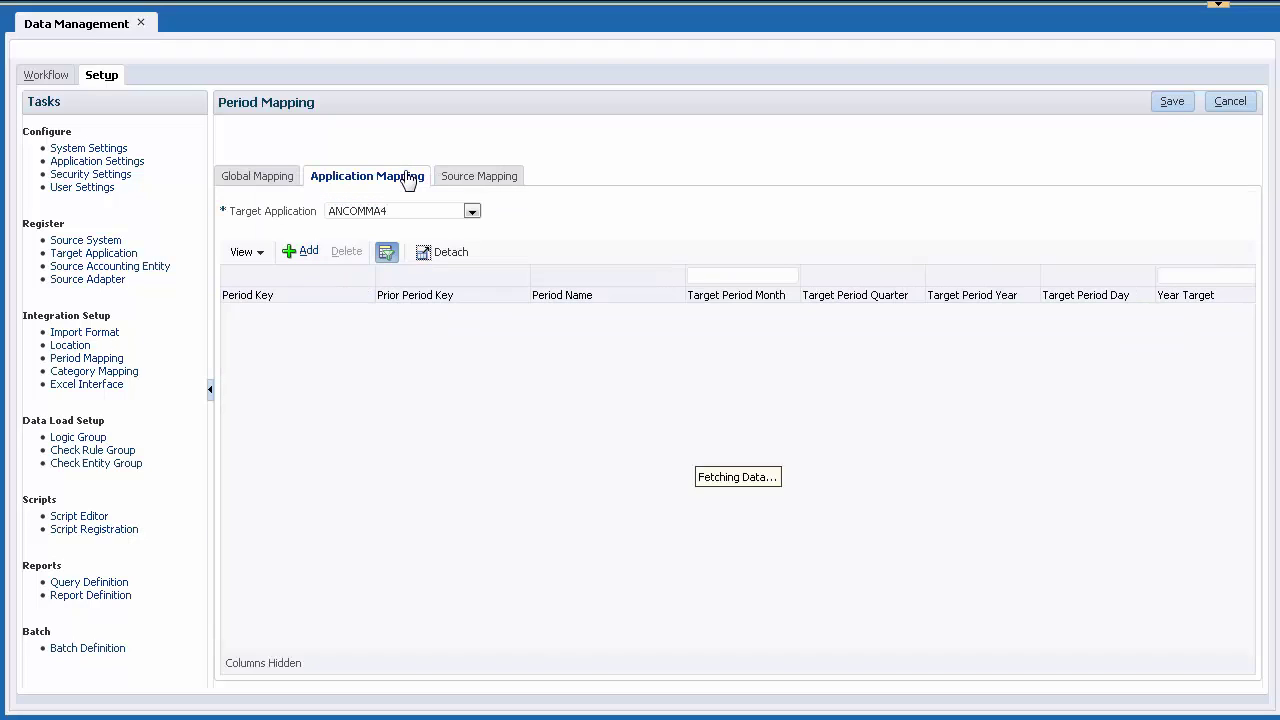
pyautogui.click(471, 211)
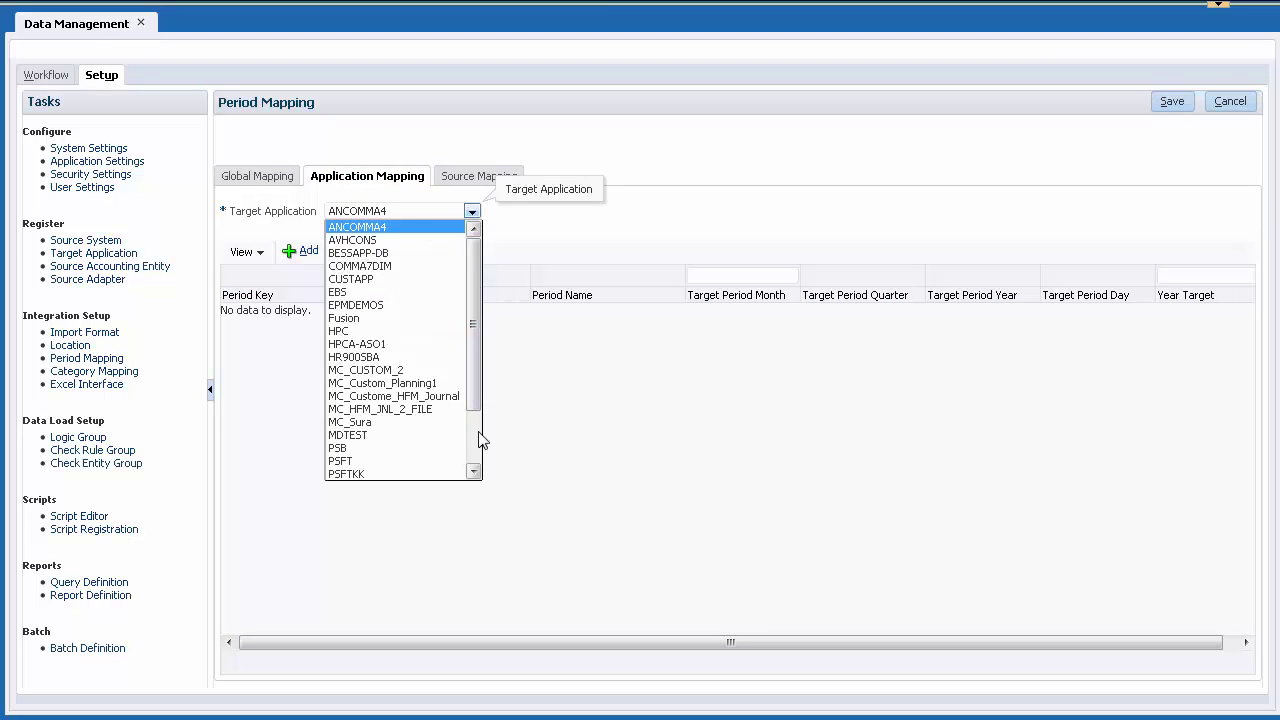
pyautogui.scroll(-2, 480, 456)
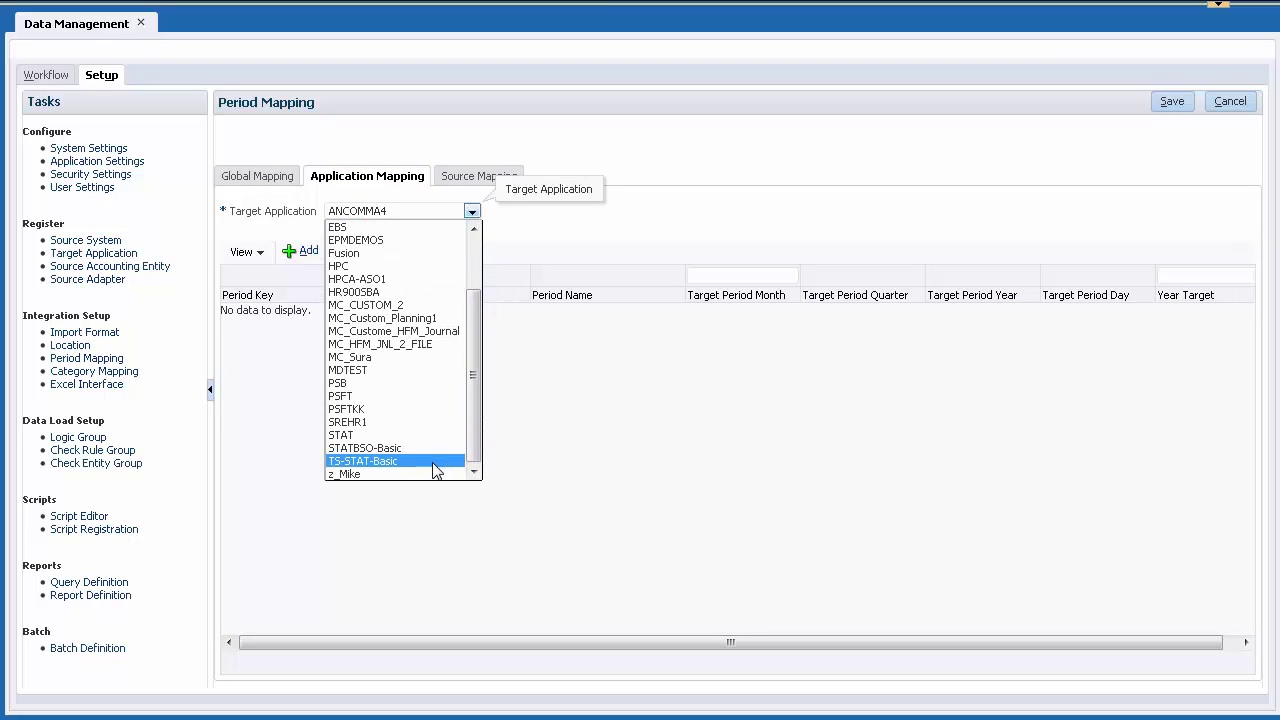
pyautogui.click(442, 463)
# - Add a Mar-07 period mapping with target month March and target year 2007
pyautogui.click(308, 254)
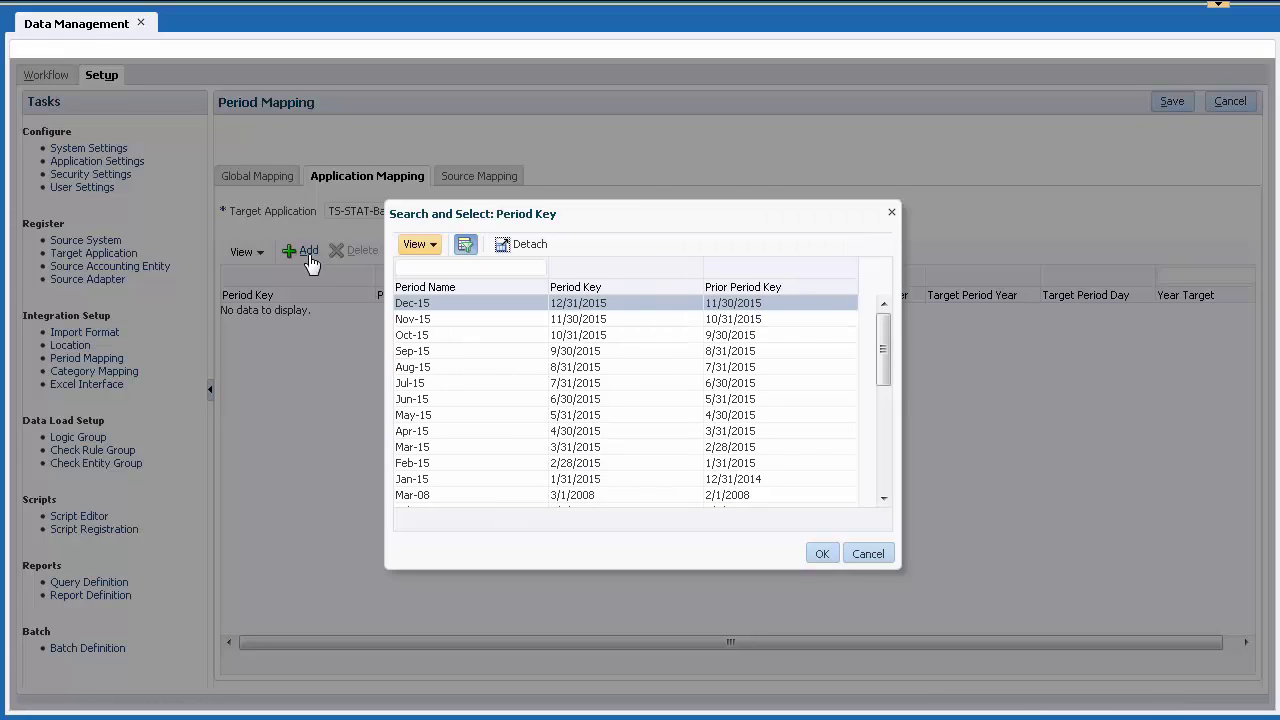
pyautogui.click(885, 495)
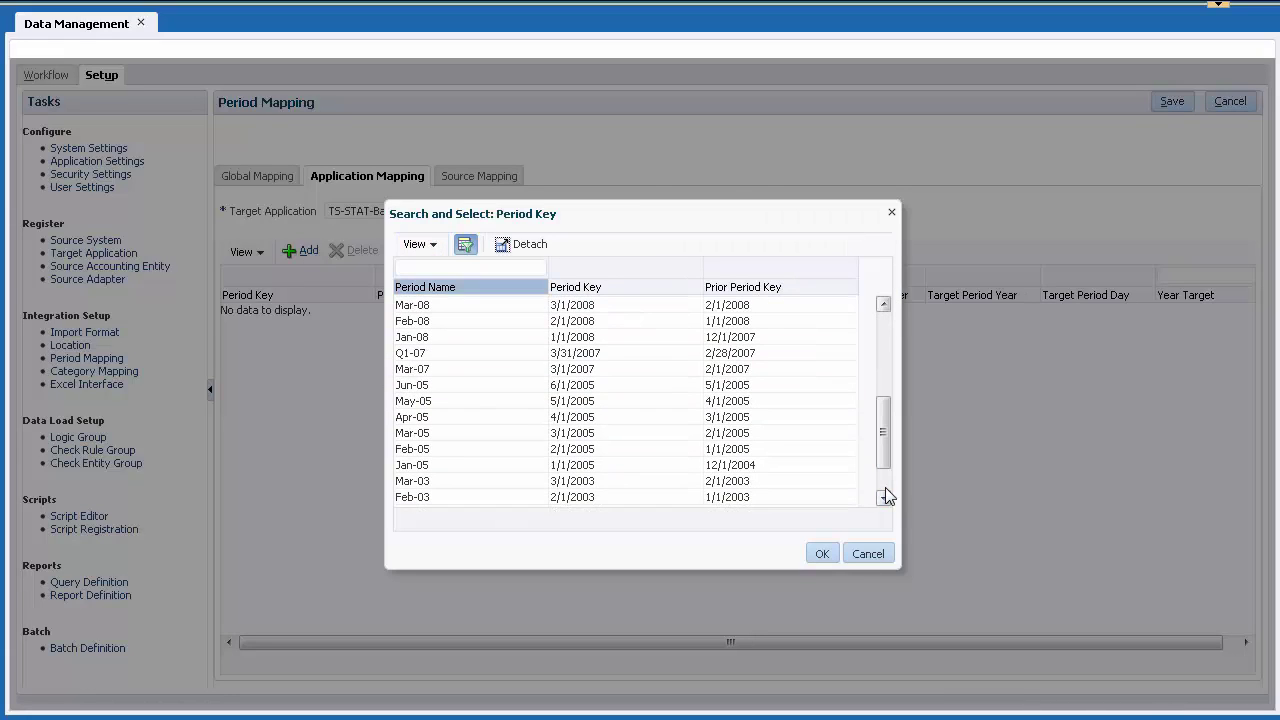
pyautogui.click(597, 371)
pyautogui.click(822, 553)
pyautogui.click(730, 313)
pyautogui.write('March')
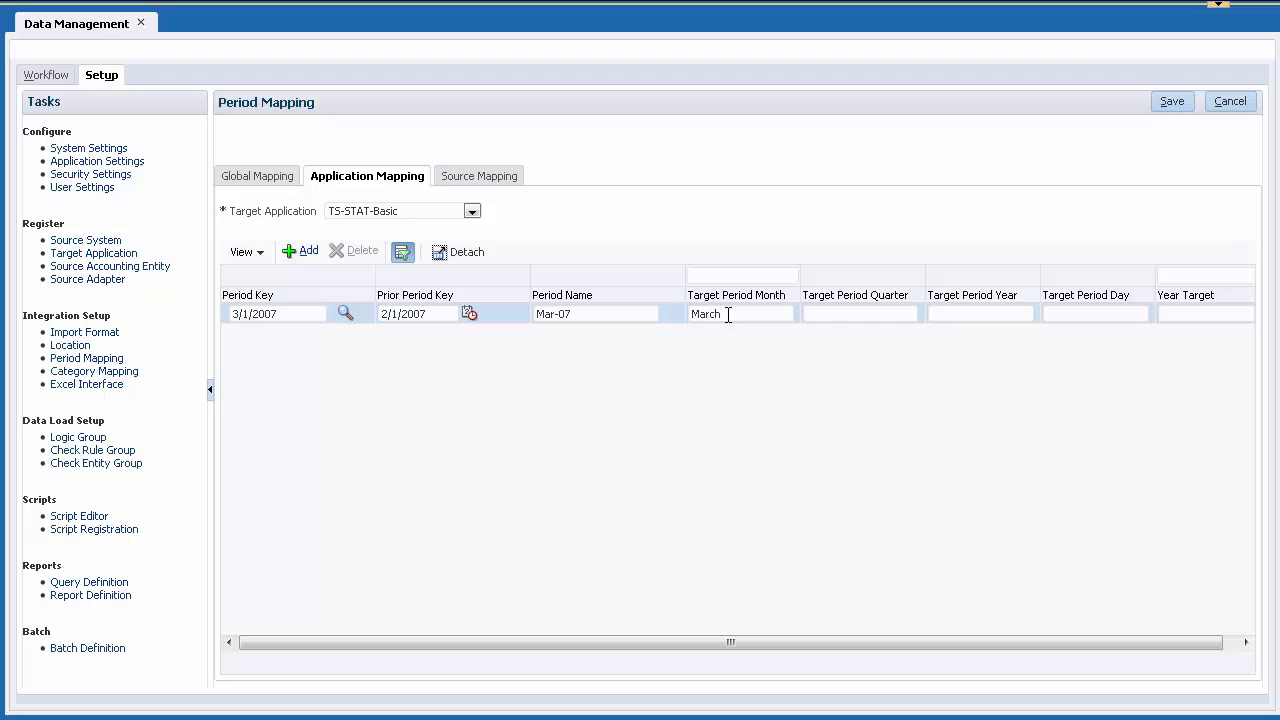
pyautogui.click(1169, 313)
pyautogui.write('2007')
# - On Source Mapping, select source system EPM, source application STAT and target TS-STAT-Basic
pyautogui.click(482, 177)
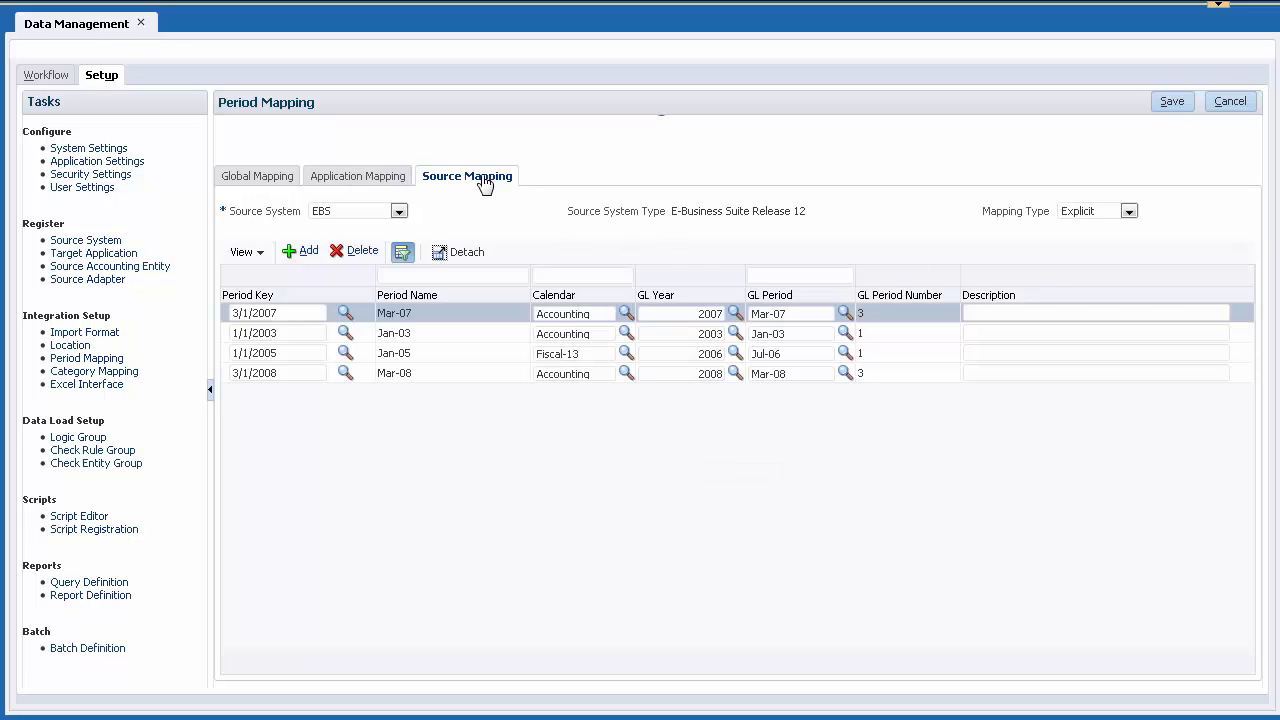
pyautogui.click(398, 211)
pyautogui.click(385, 240)
pyautogui.click(652, 213)
pyautogui.scroll(-2, 660, 400)
pyautogui.click(686, 443)
pyautogui.click(1004, 211)
pyautogui.scroll(-5, 950, 450)
pyautogui.click(888, 466)
# - Add a mapping from source period Q1-07 to target period key Mar-07 and save it
pyautogui.click(306, 252)
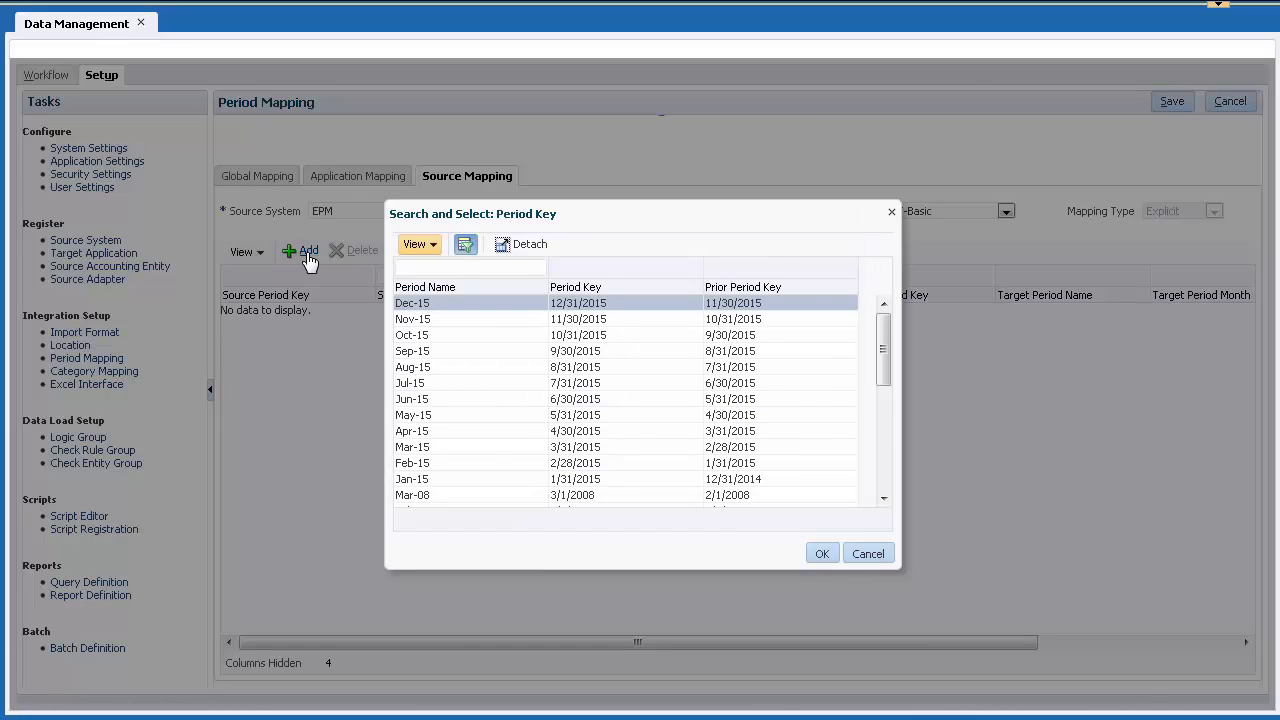
pyautogui.scroll(-5, 884, 476)
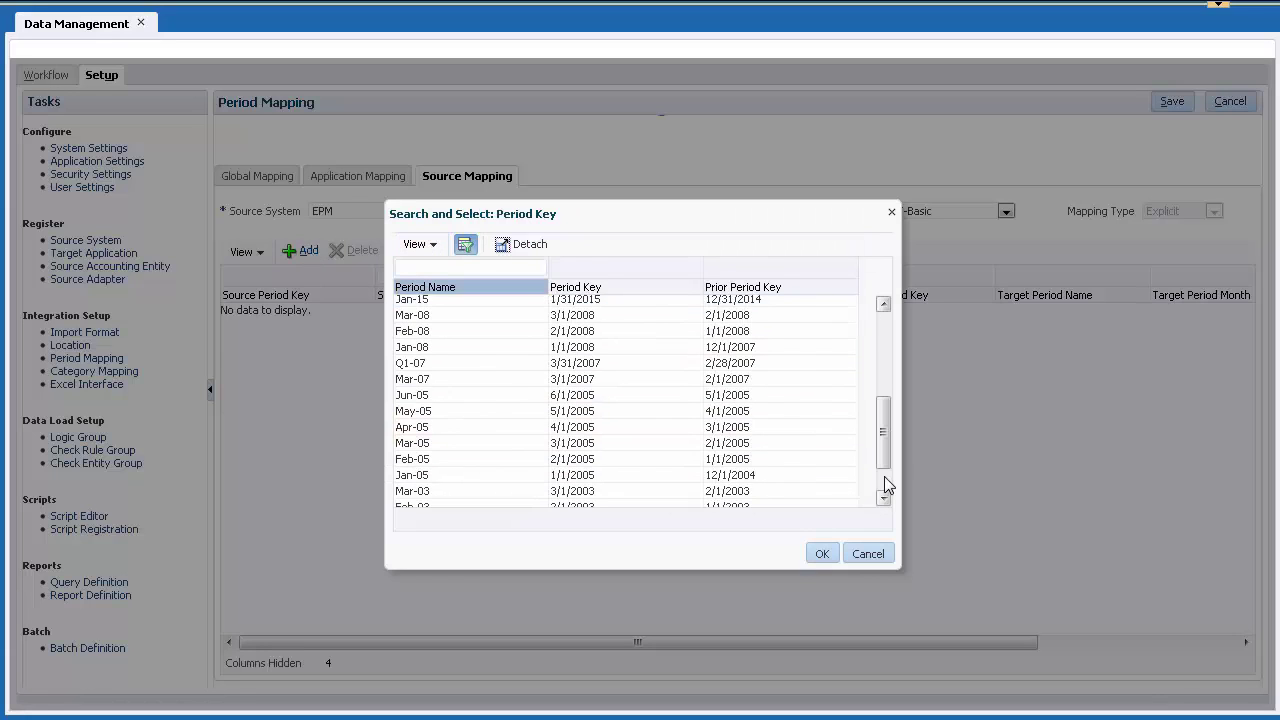
pyautogui.click(526, 354)
pyautogui.click(822, 553)
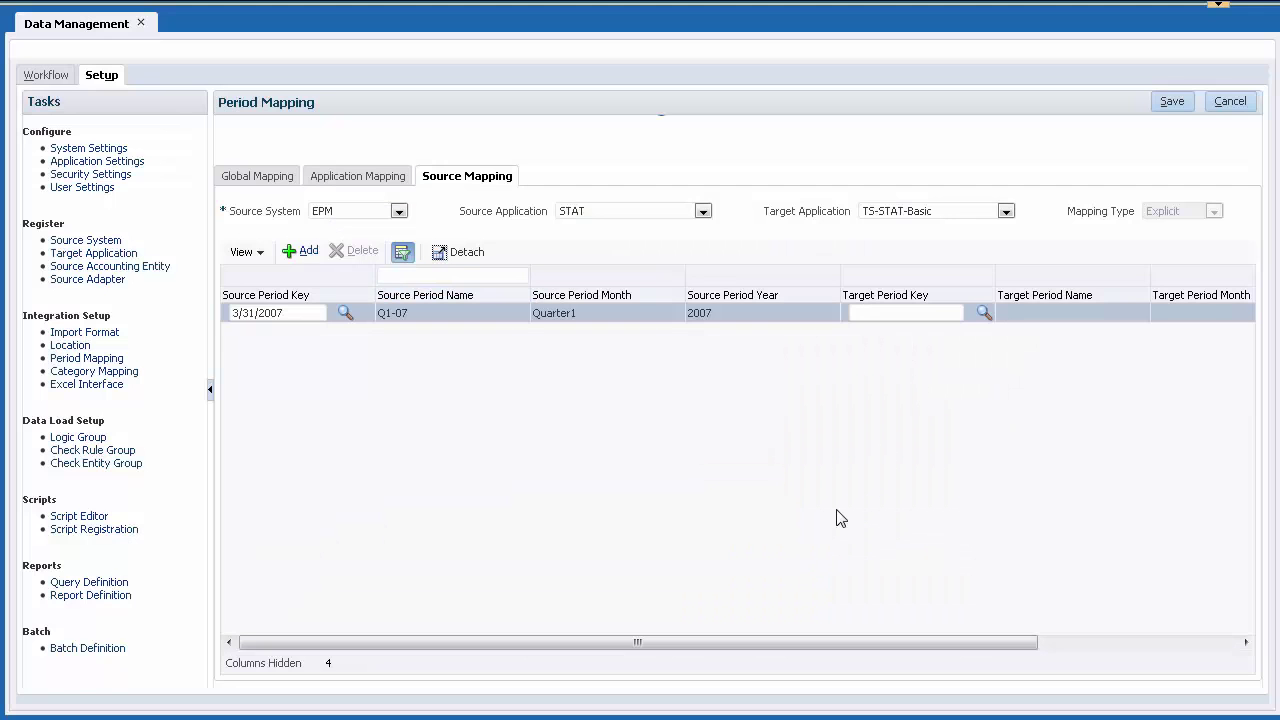
pyautogui.click(986, 316)
pyautogui.click(828, 551)
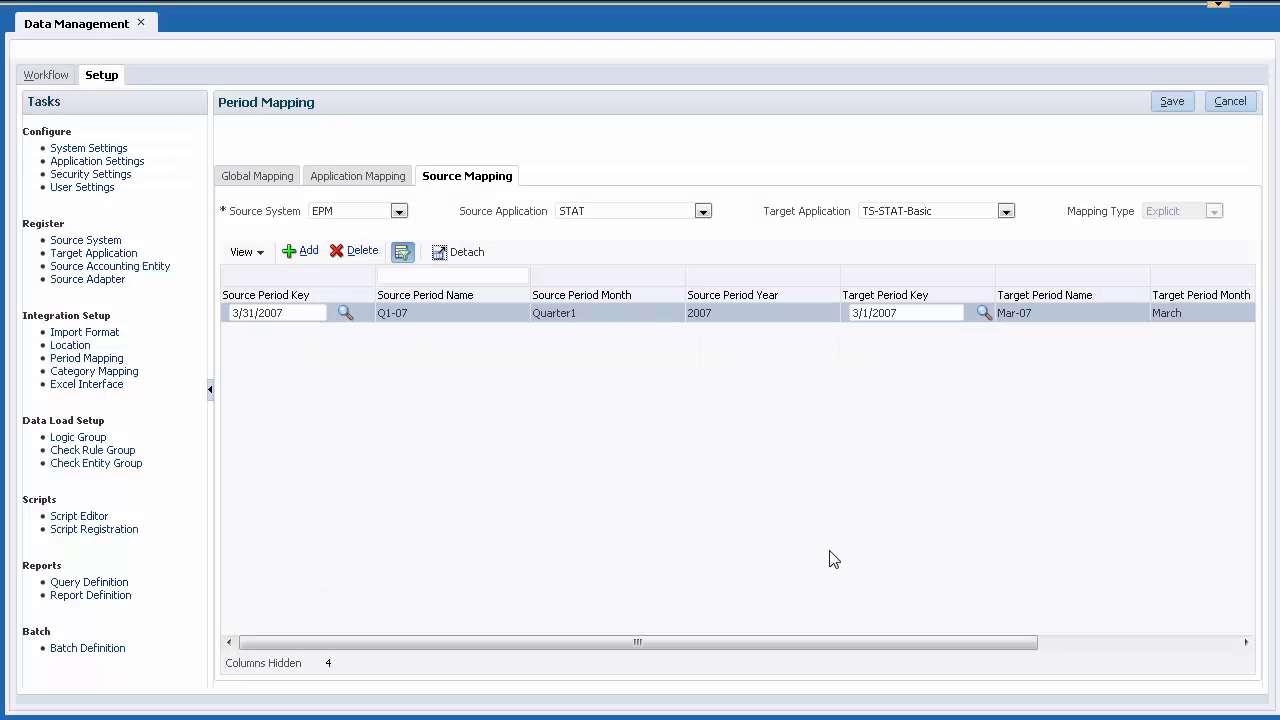
pyautogui.click(1180, 106)
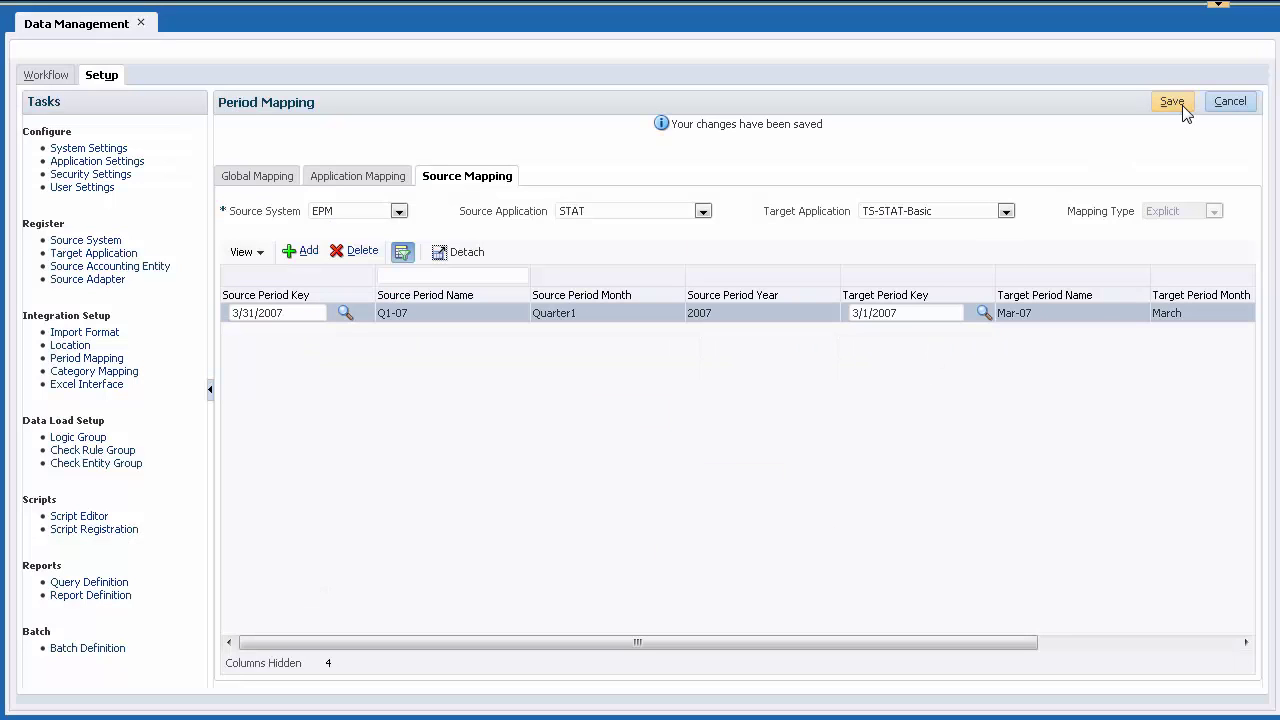
pyautogui.click(50, 78)
# - Set the Data Load Mapping point of view to location TS-STAT-Basic as the default
pyautogui.click(125, 175)
pyautogui.click(362, 671)
pyautogui.click(798, 324)
pyautogui.click(658, 230)
pyautogui.write('TS')
pyautogui.click(713, 259)
pyautogui.click(690, 301)
pyautogui.click(725, 597)
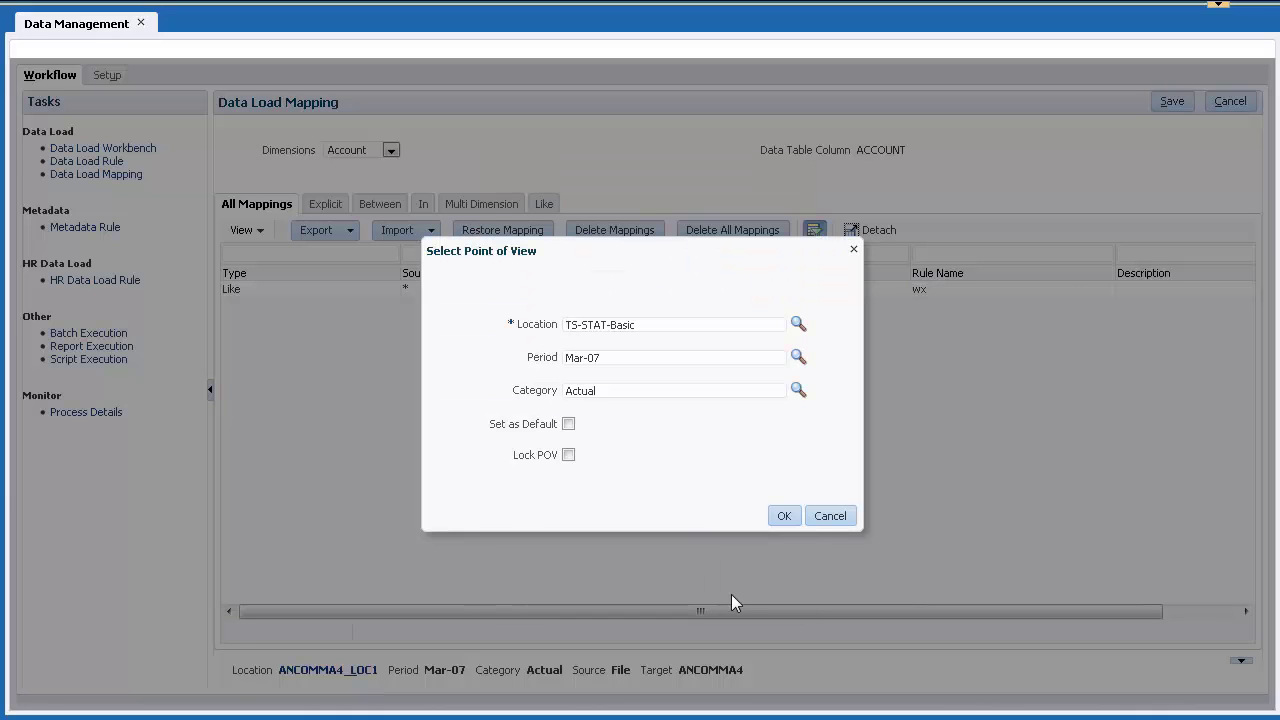
pyautogui.click(568, 424)
pyautogui.click(784, 516)
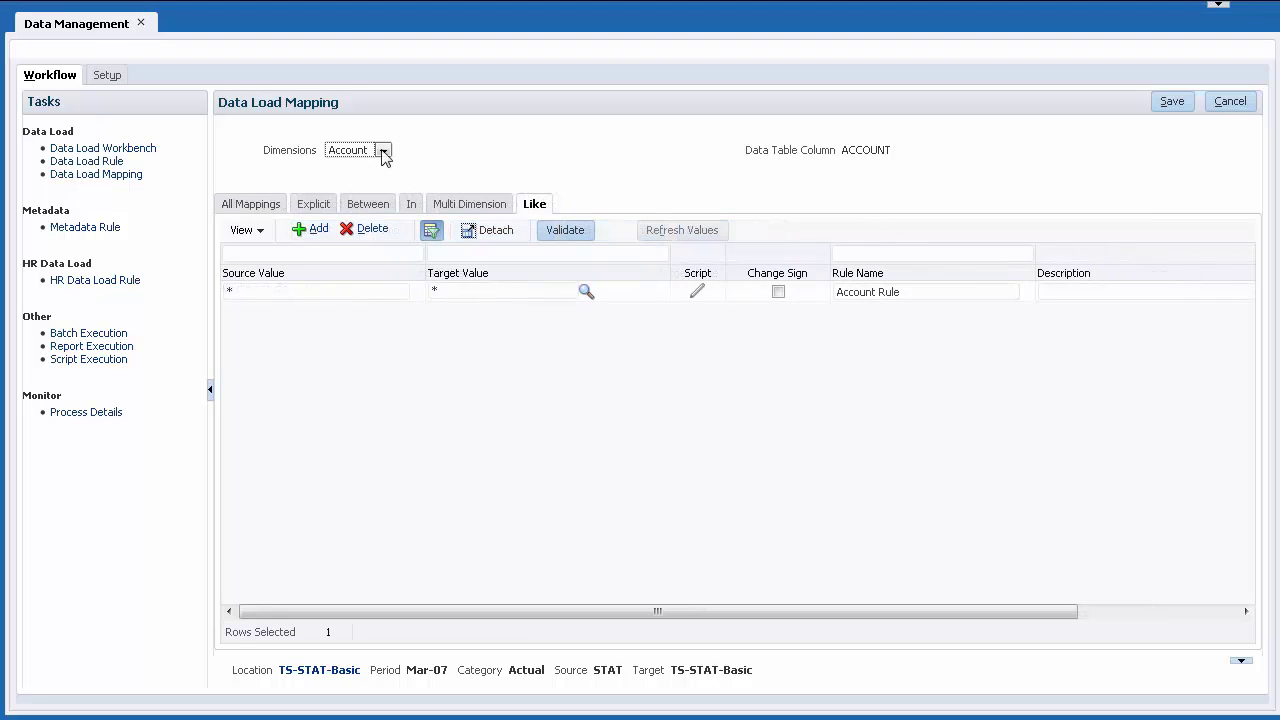
# - Review the Custom3, Custom4 and Entity dimension mappings, showing all mapping types
pyautogui.click(383, 152)
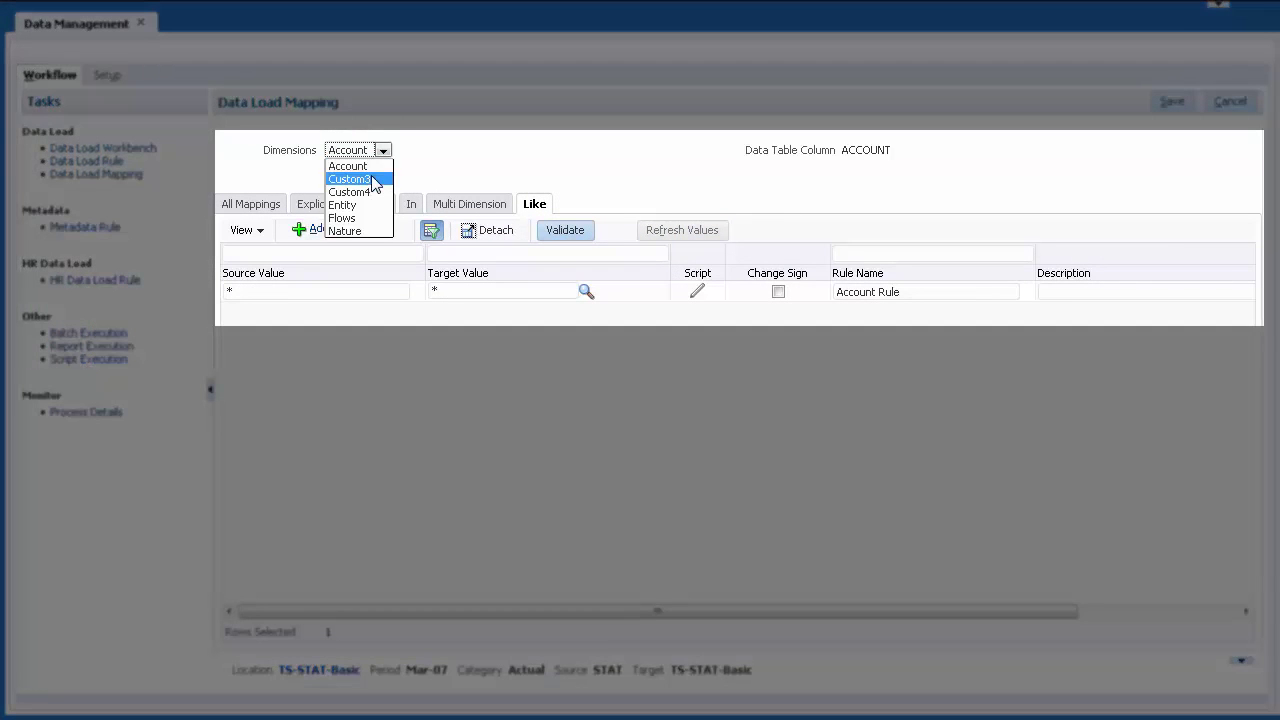
pyautogui.click(372, 179)
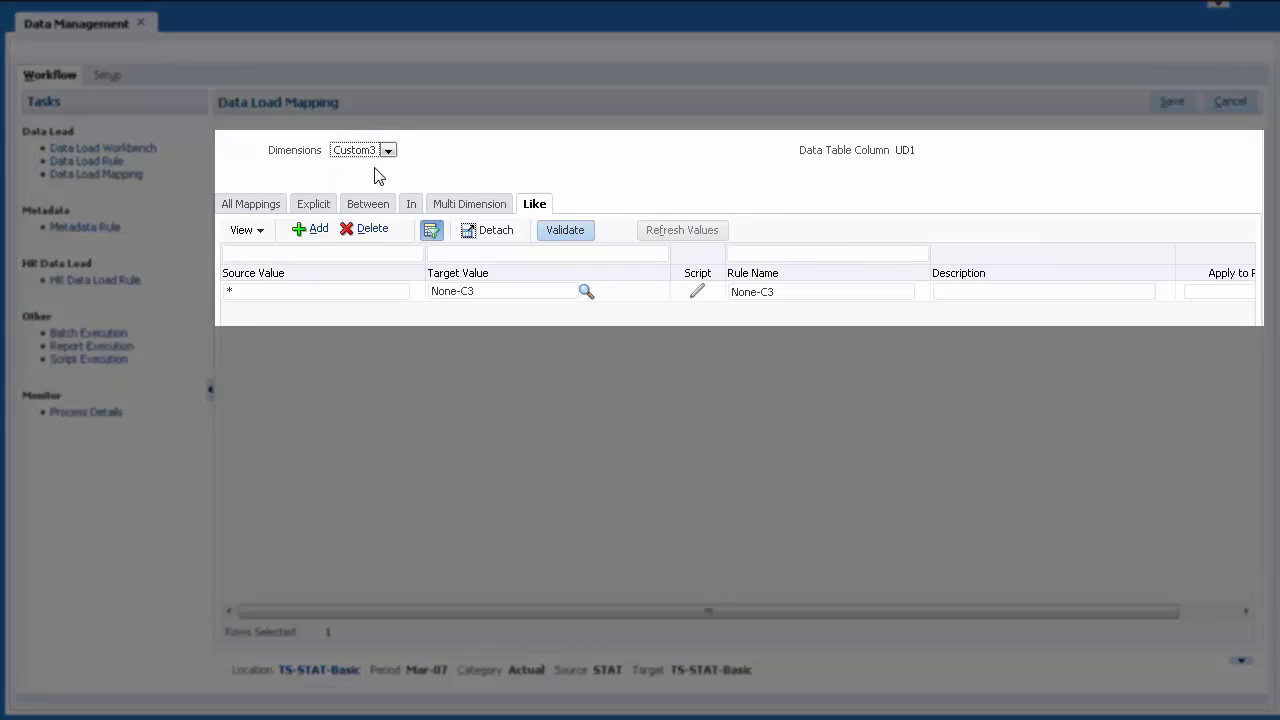
pyautogui.click(389, 151)
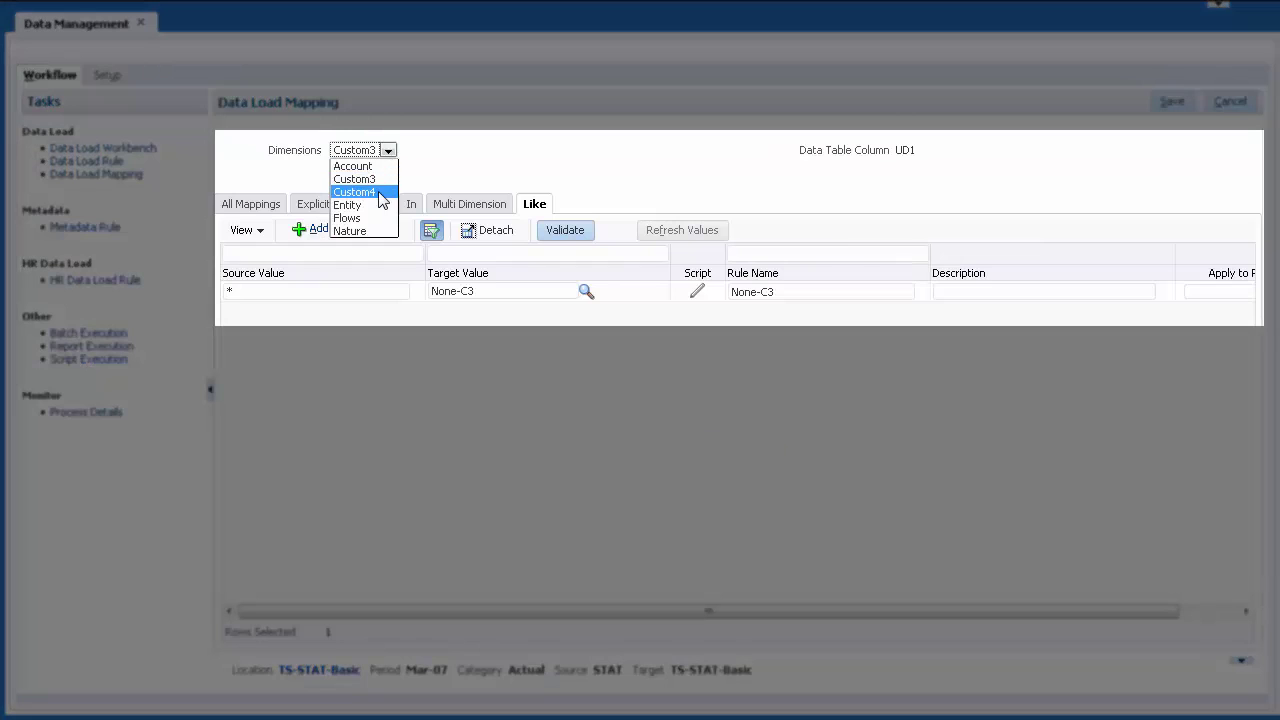
pyautogui.click(378, 190)
pyautogui.click(389, 151)
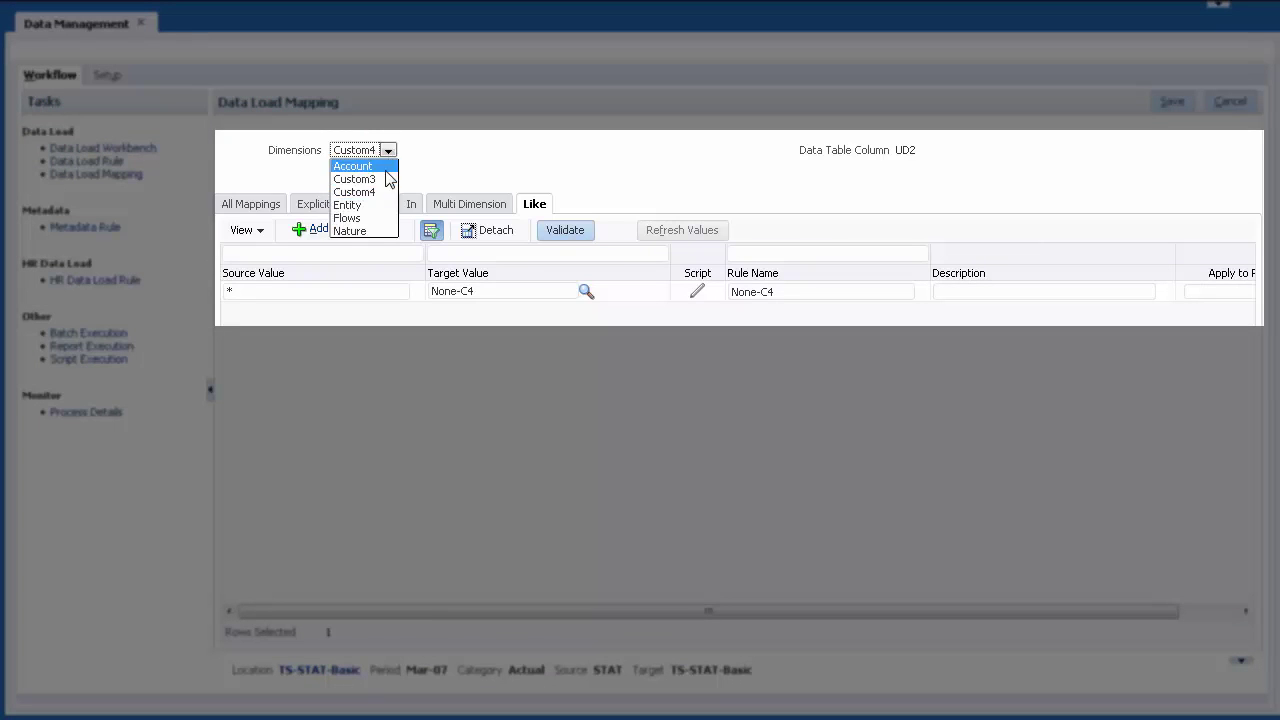
pyautogui.click(377, 204)
pyautogui.click(262, 205)
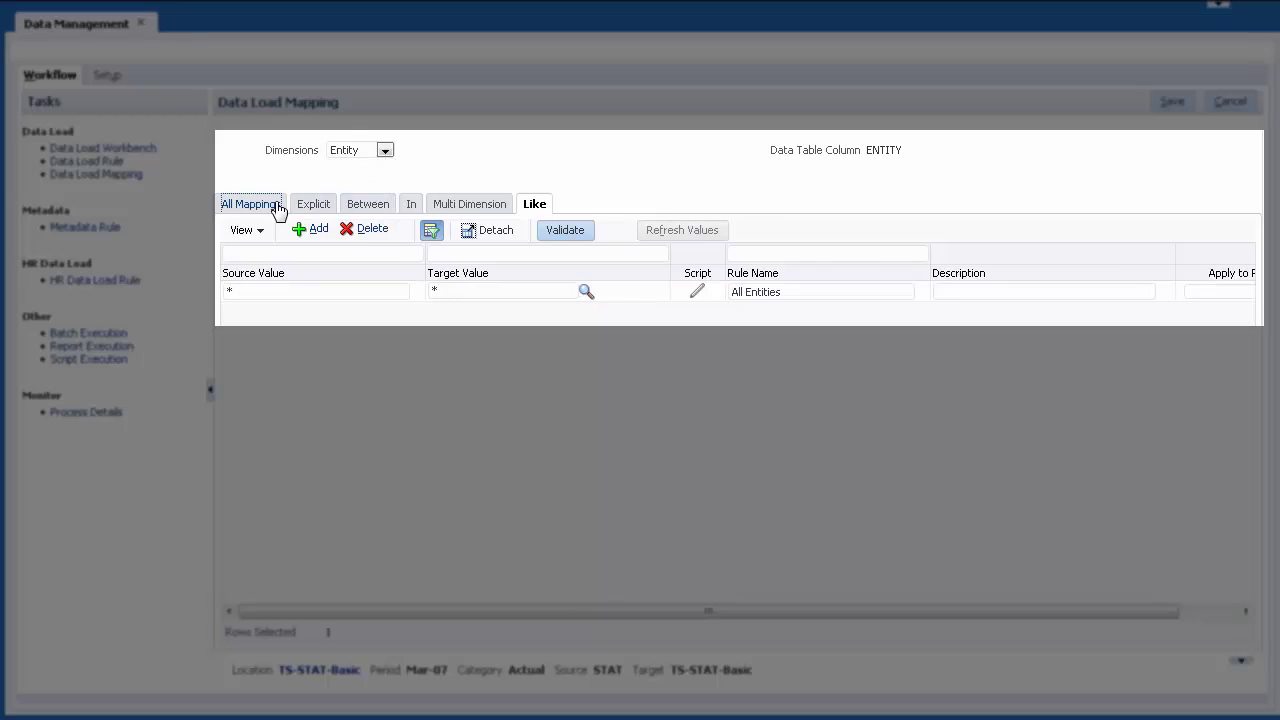
# - Review the Flows, Nature and Account dimension mappings and save the data load mappings
pyautogui.click(385, 150)
pyautogui.click(362, 221)
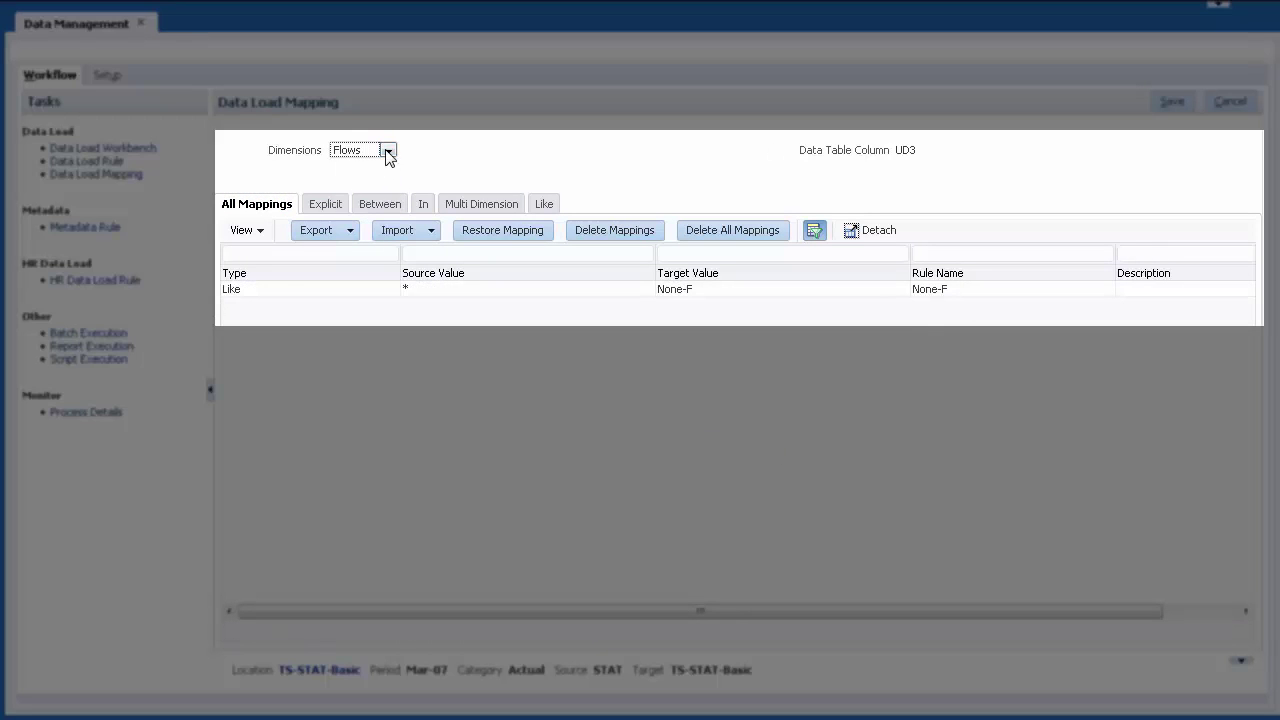
pyautogui.click(387, 150)
pyautogui.click(372, 231)
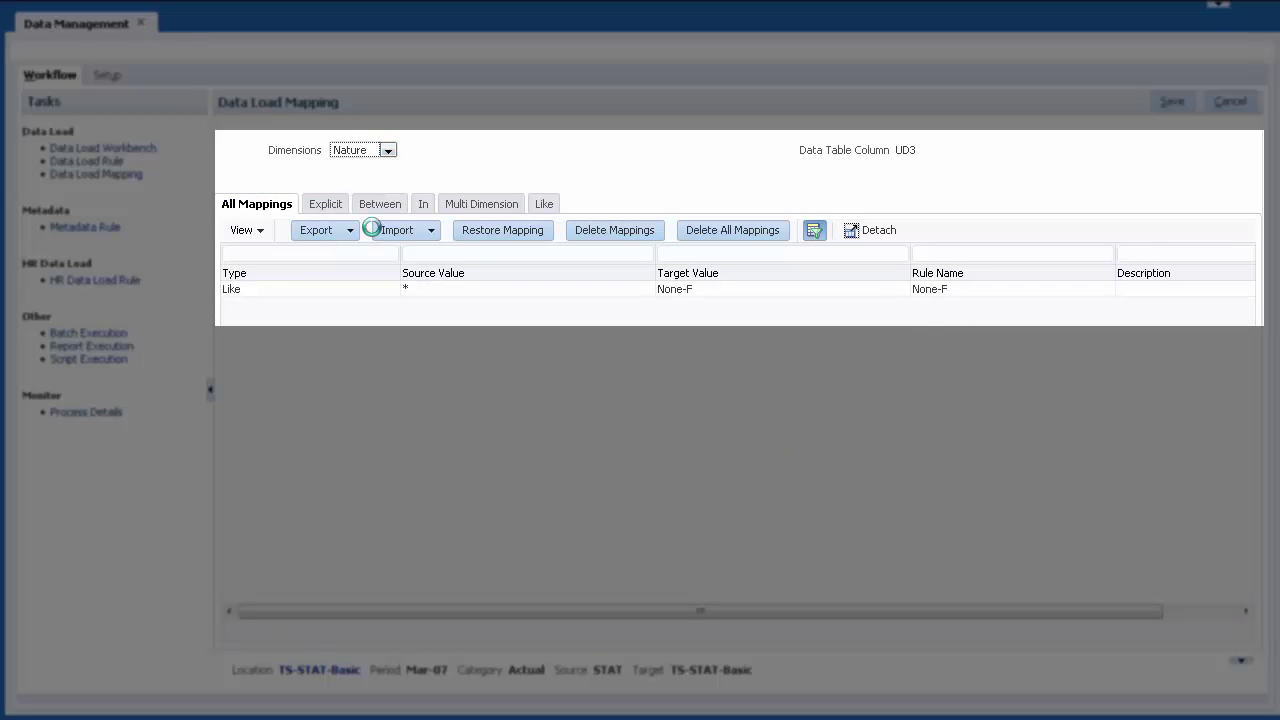
pyautogui.click(387, 150)
pyautogui.click(385, 163)
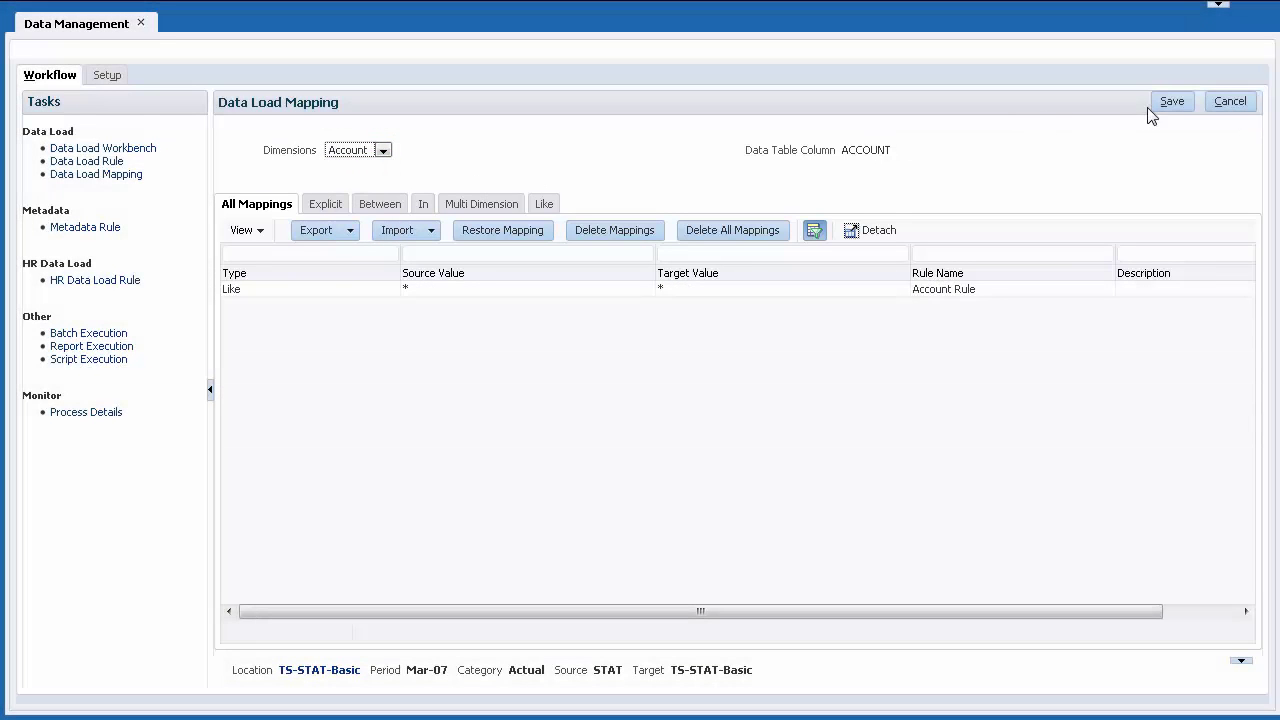
pyautogui.click(1163, 106)
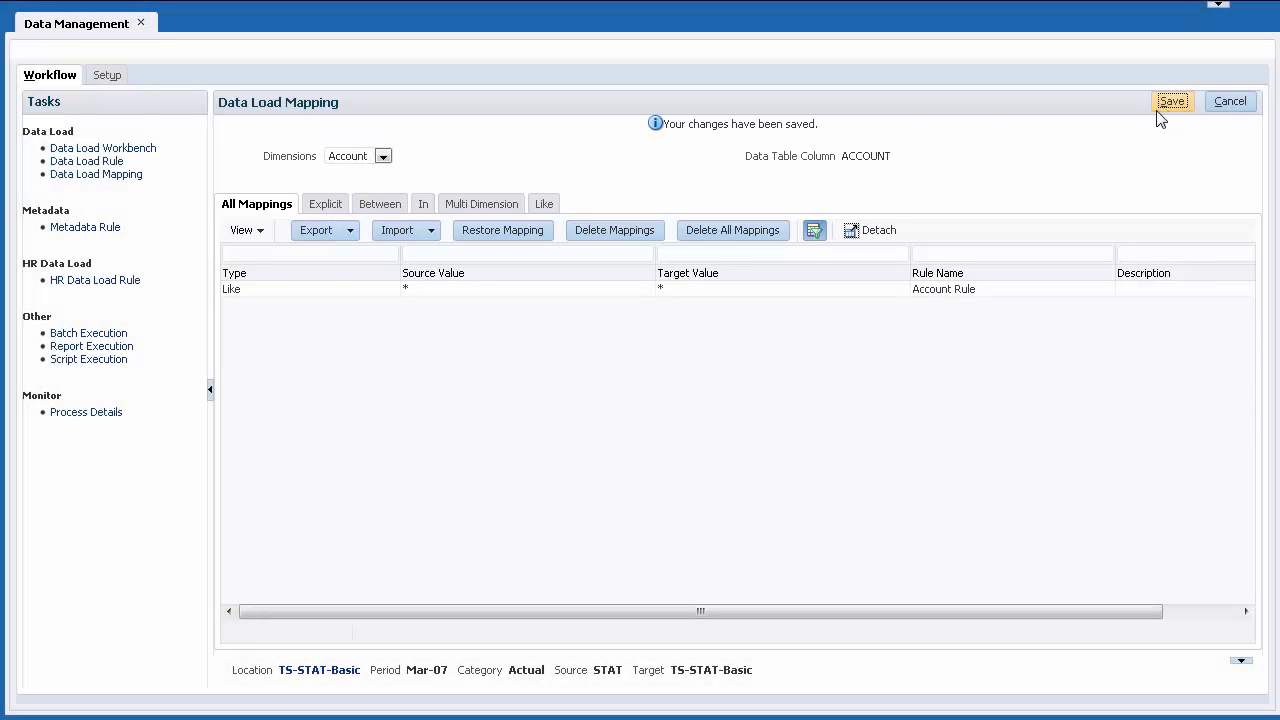
pyautogui.click(112, 162)
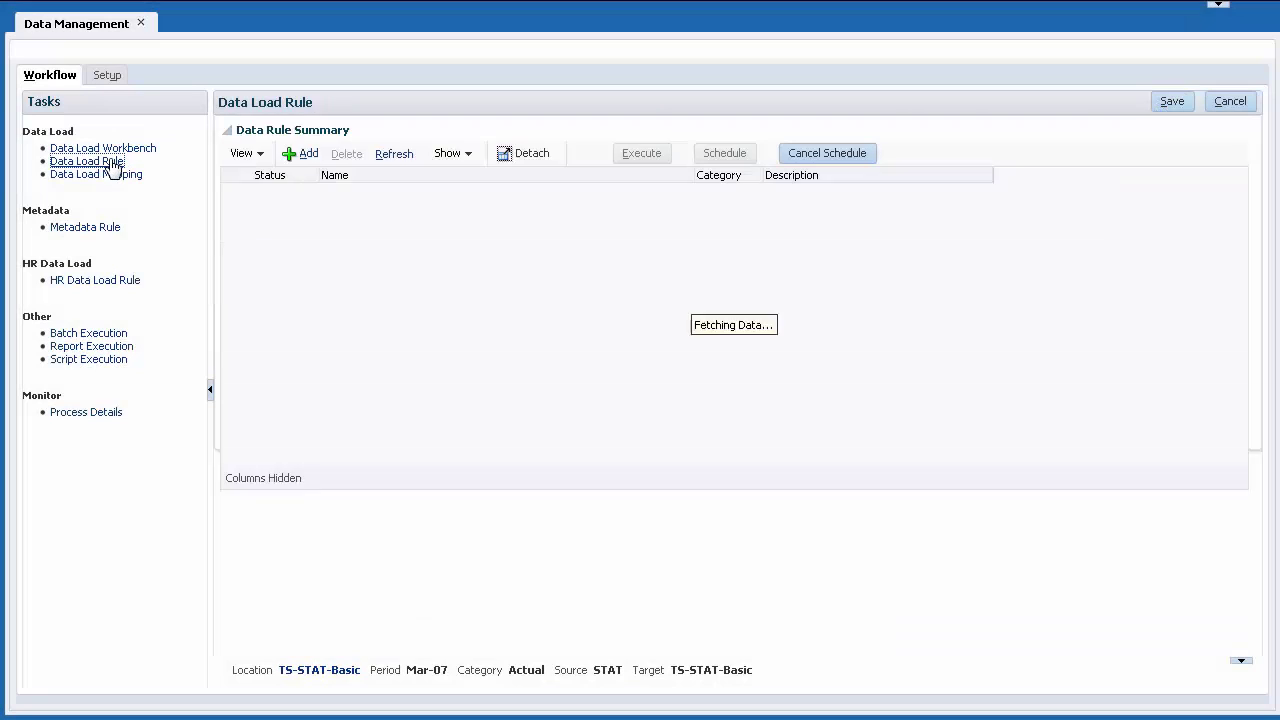
# - Add a data load rule named TS-STAT-Basic with Explicit period mapping type
pyautogui.click(300, 154)
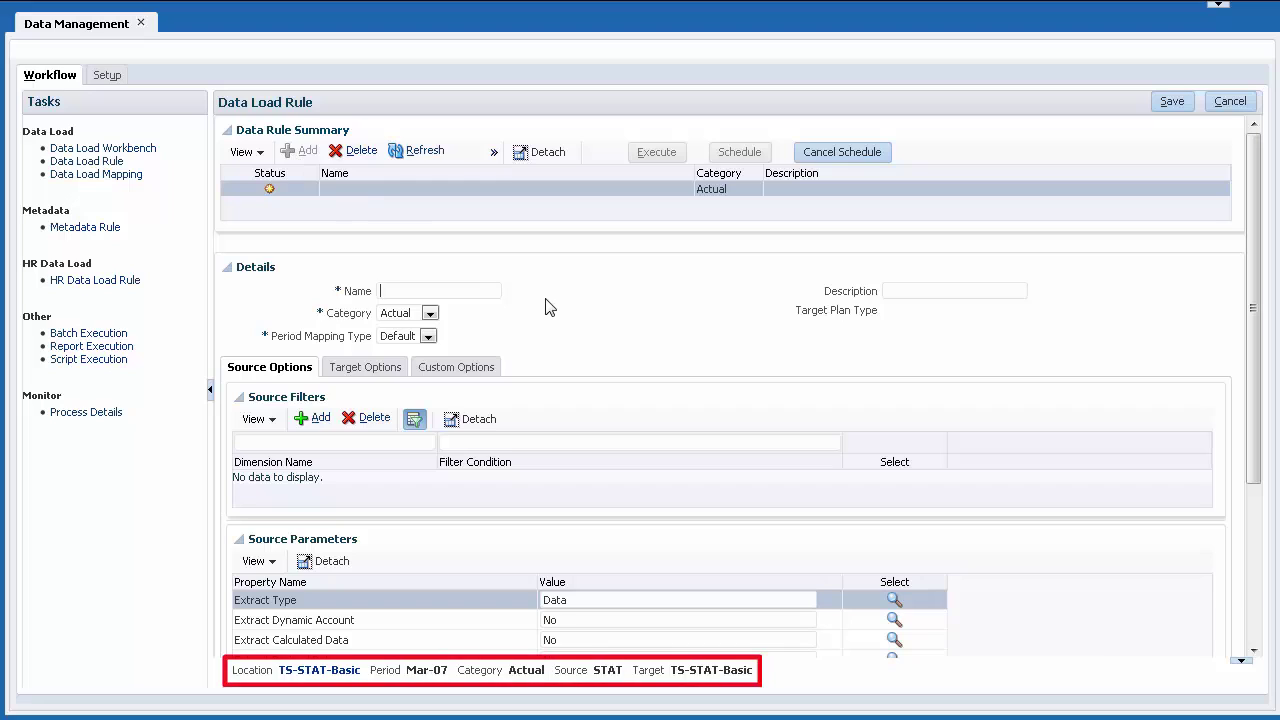
pyautogui.write('AT-Basic')
pyautogui.click(430, 338)
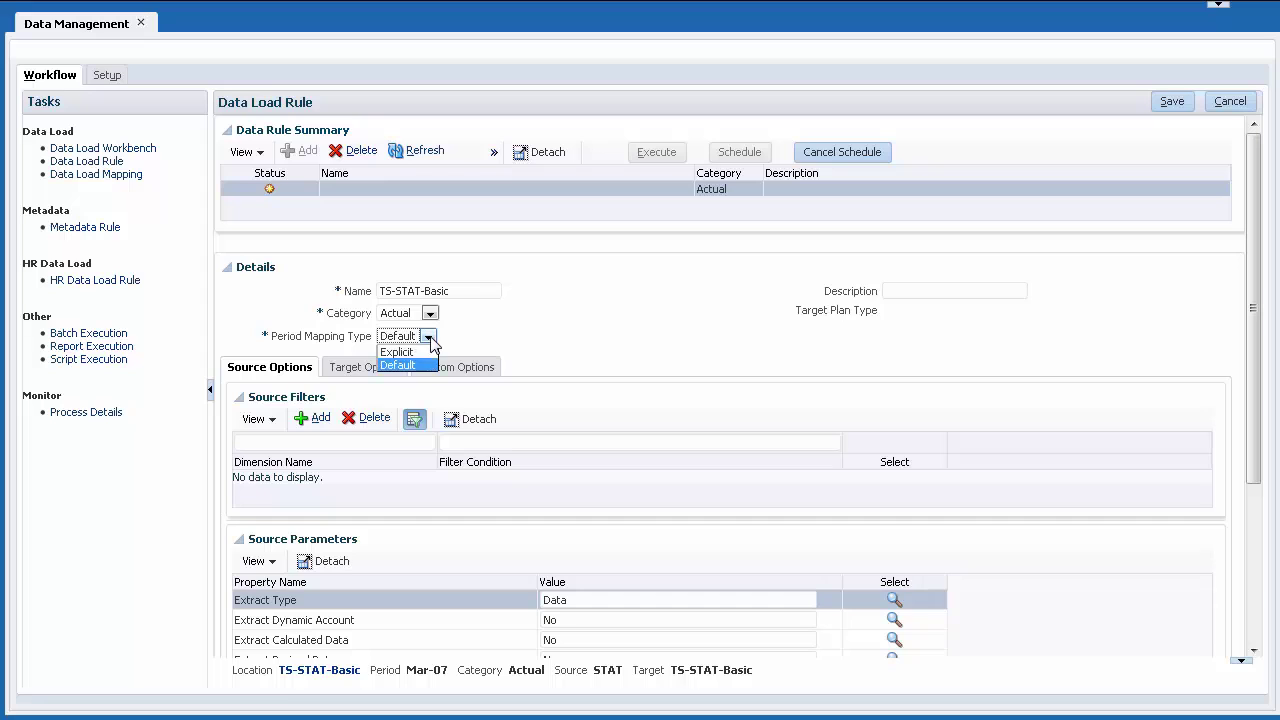
pyautogui.click(424, 352)
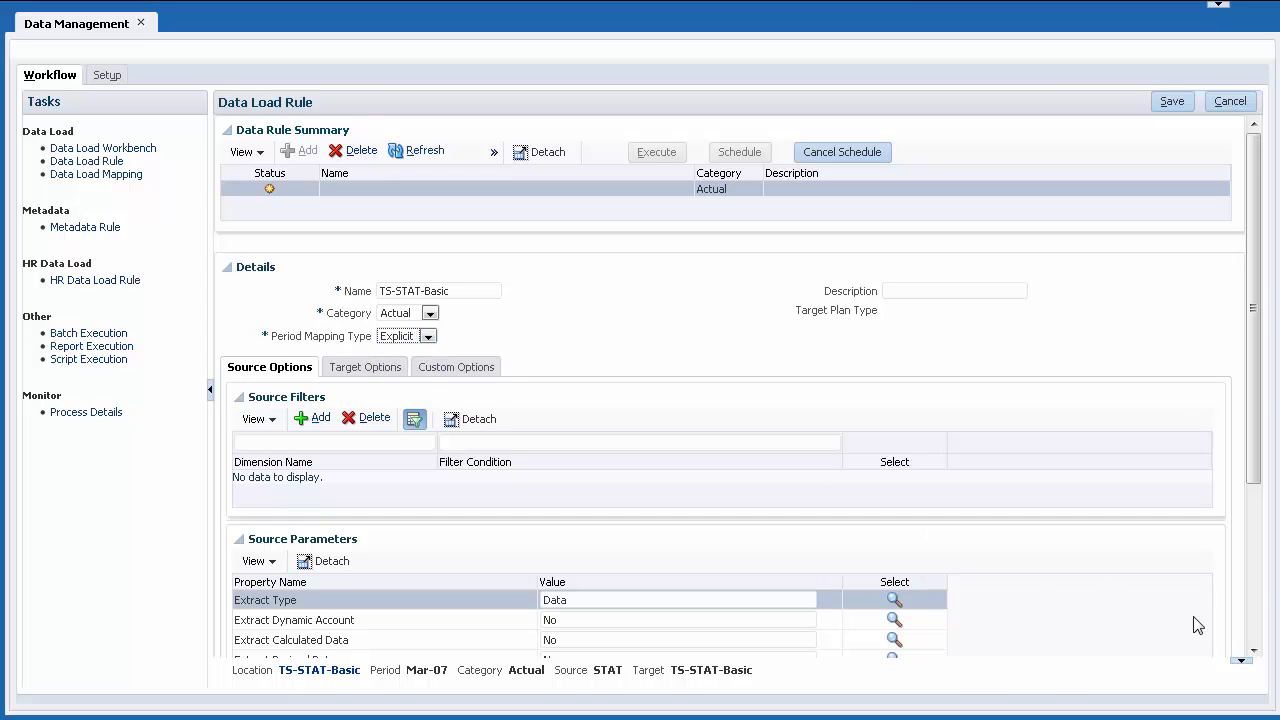
pyautogui.click(1254, 650)
# - Add source filters Scenario "Actual" and View "YTD" and save the rule
pyautogui.click(312, 340)
pyautogui.click(405, 404)
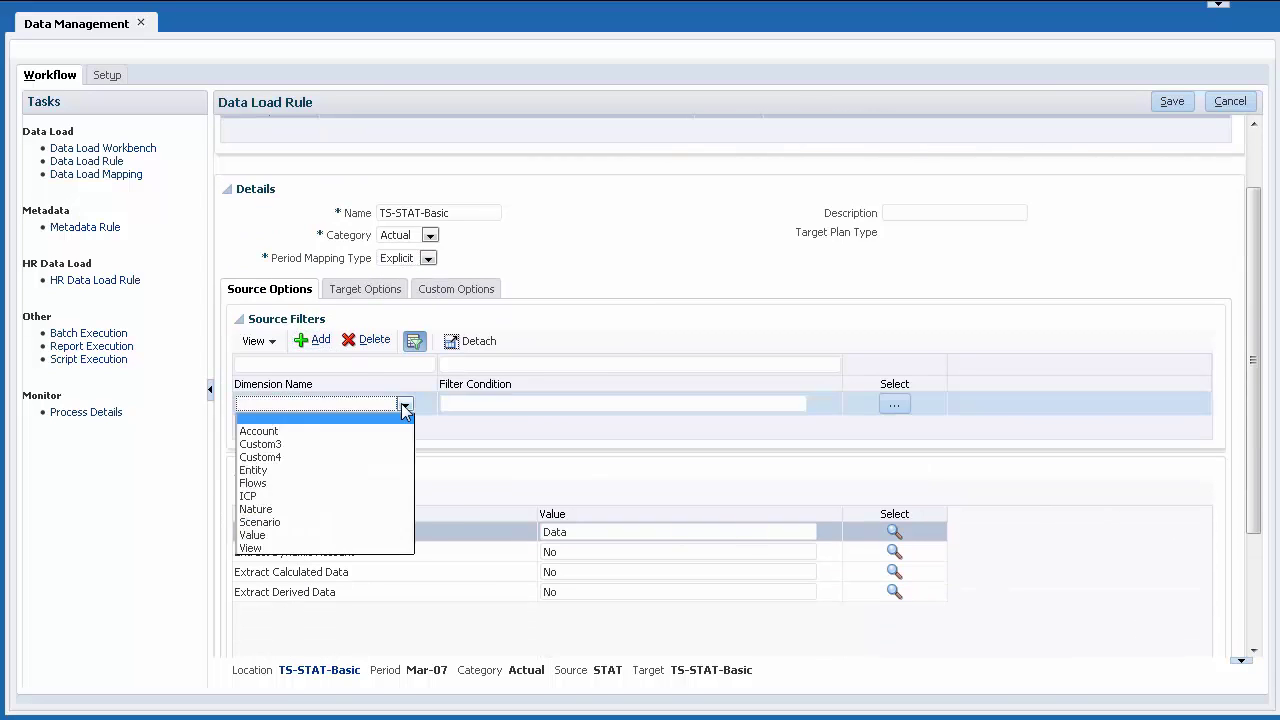
pyautogui.click(390, 517)
pyautogui.click(466, 403)
pyautogui.write('"Actual"')
pyautogui.click(312, 340)
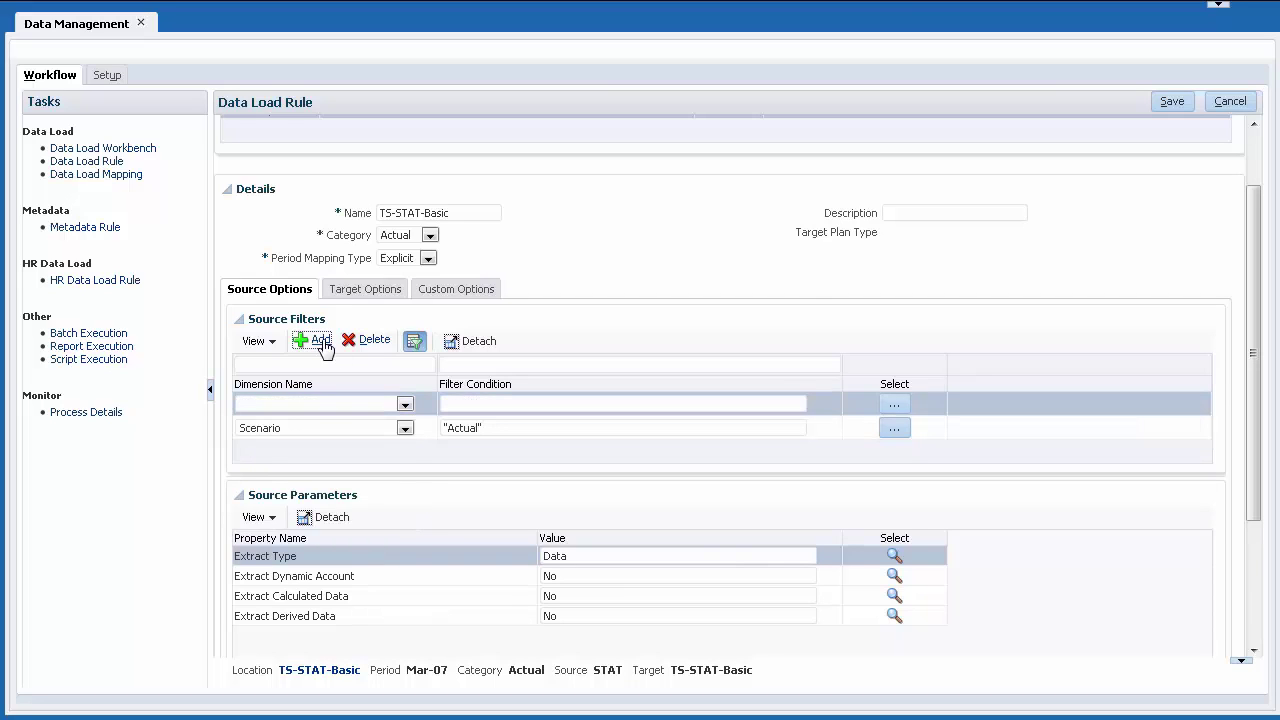
pyautogui.click(405, 404)
pyautogui.click(477, 466)
pyautogui.click(498, 404)
pyautogui.write('"YTD"')
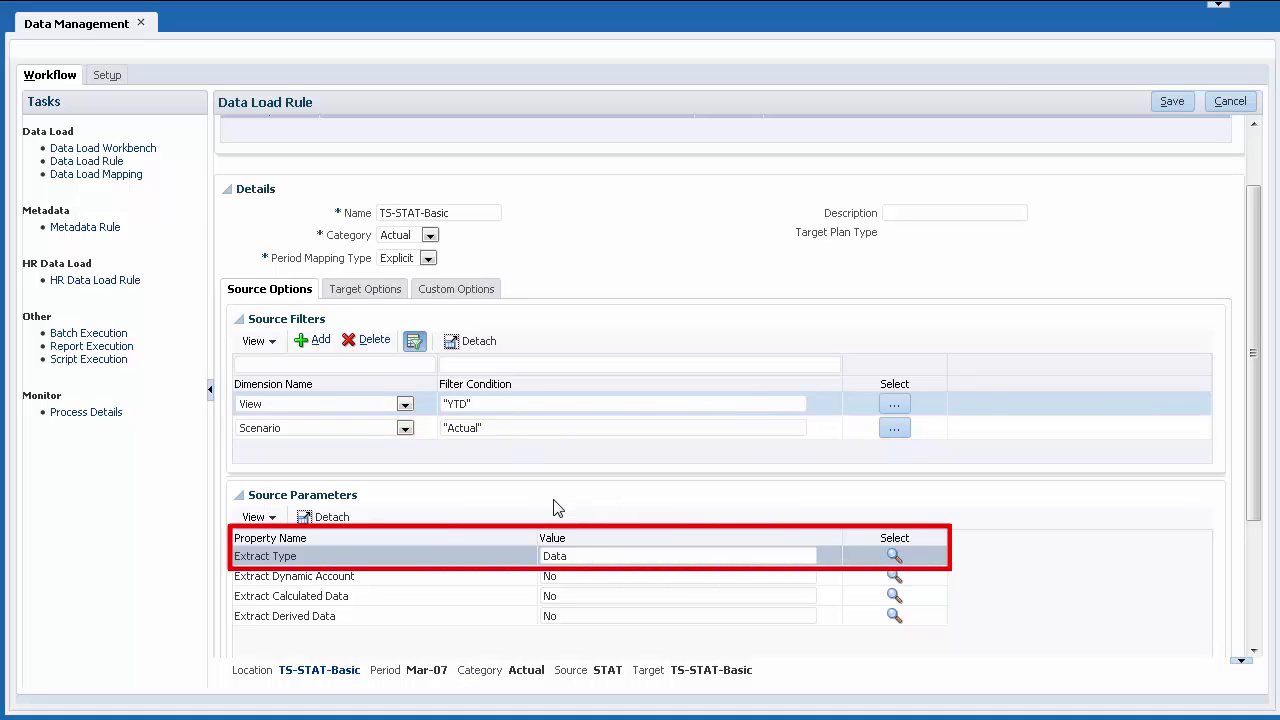
pyautogui.click(1185, 104)
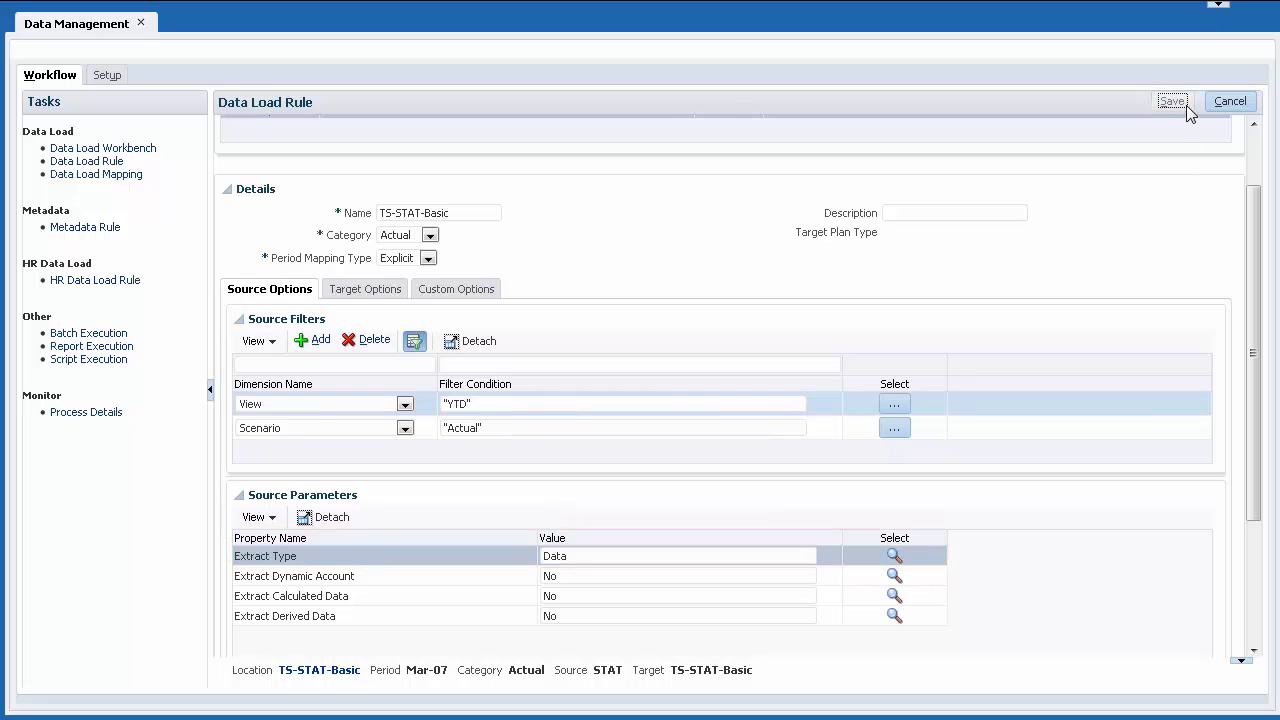
pyautogui.click(690, 204)
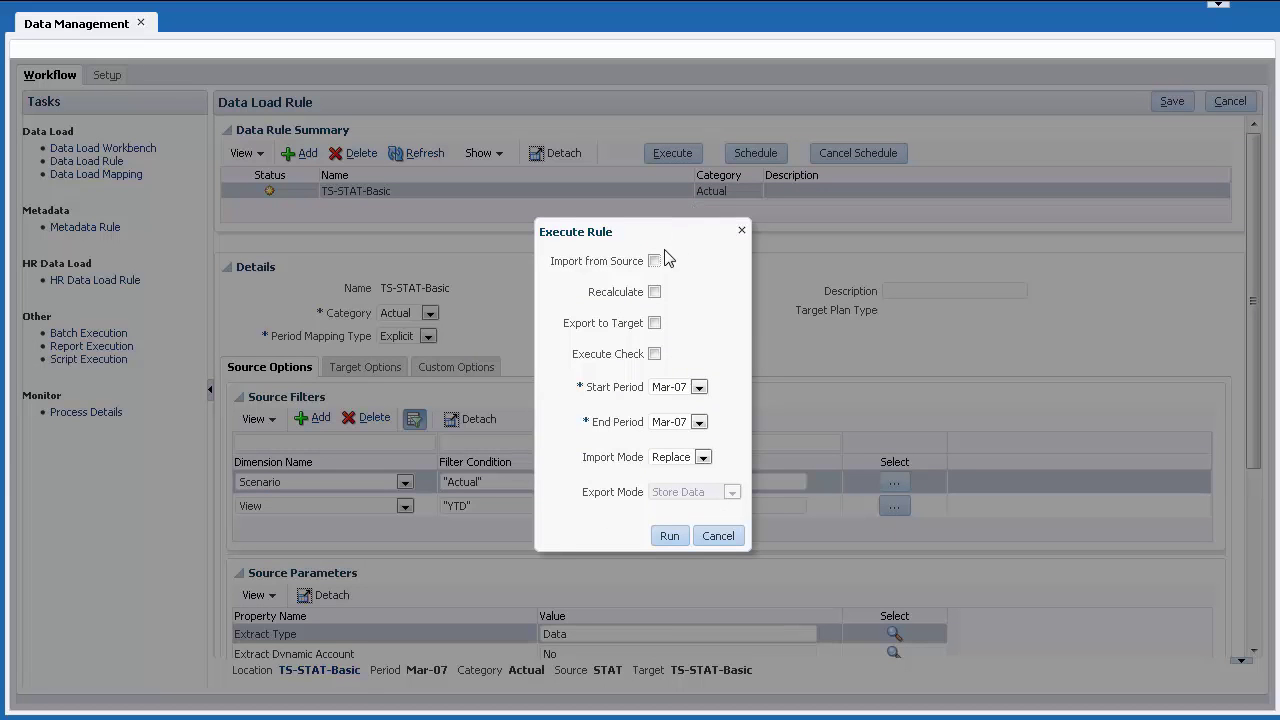
# - Run the Mar-07 import and export, confirm success, and check 554 records in Data Load Workbench
pyautogui.click(654, 261)
pyautogui.click(654, 323)
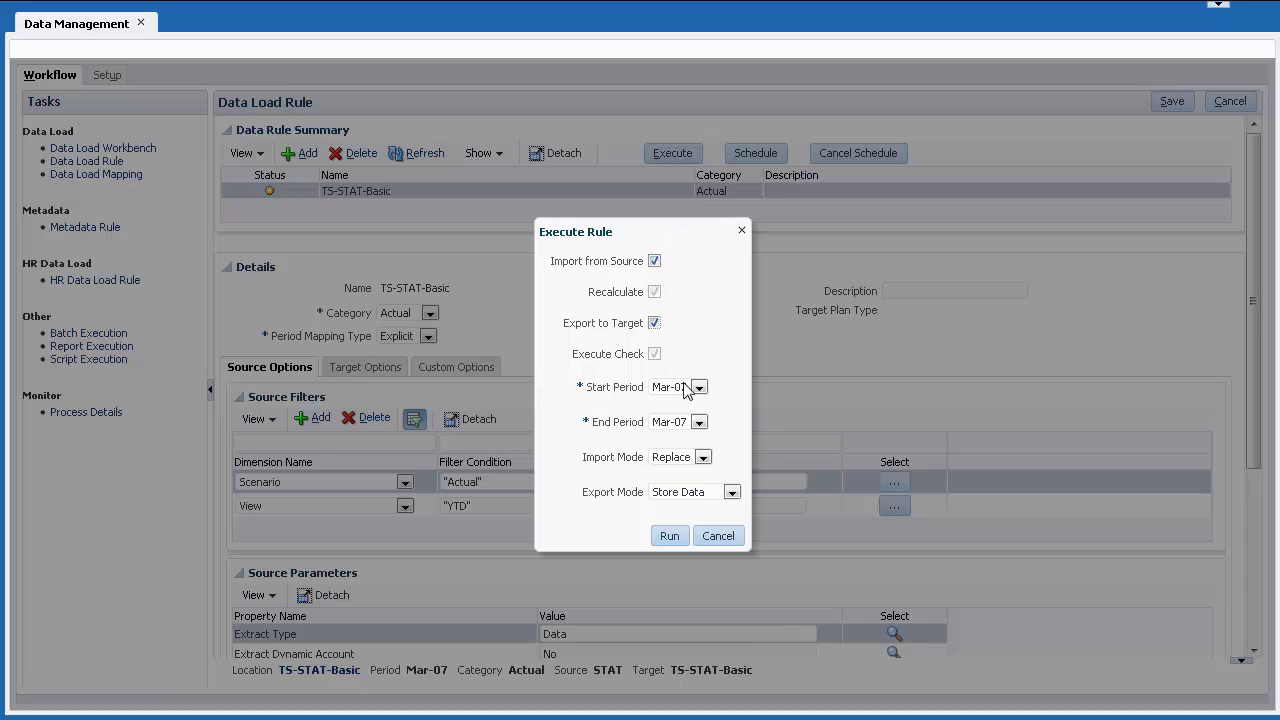
pyautogui.click(669, 535)
pyautogui.click(814, 246)
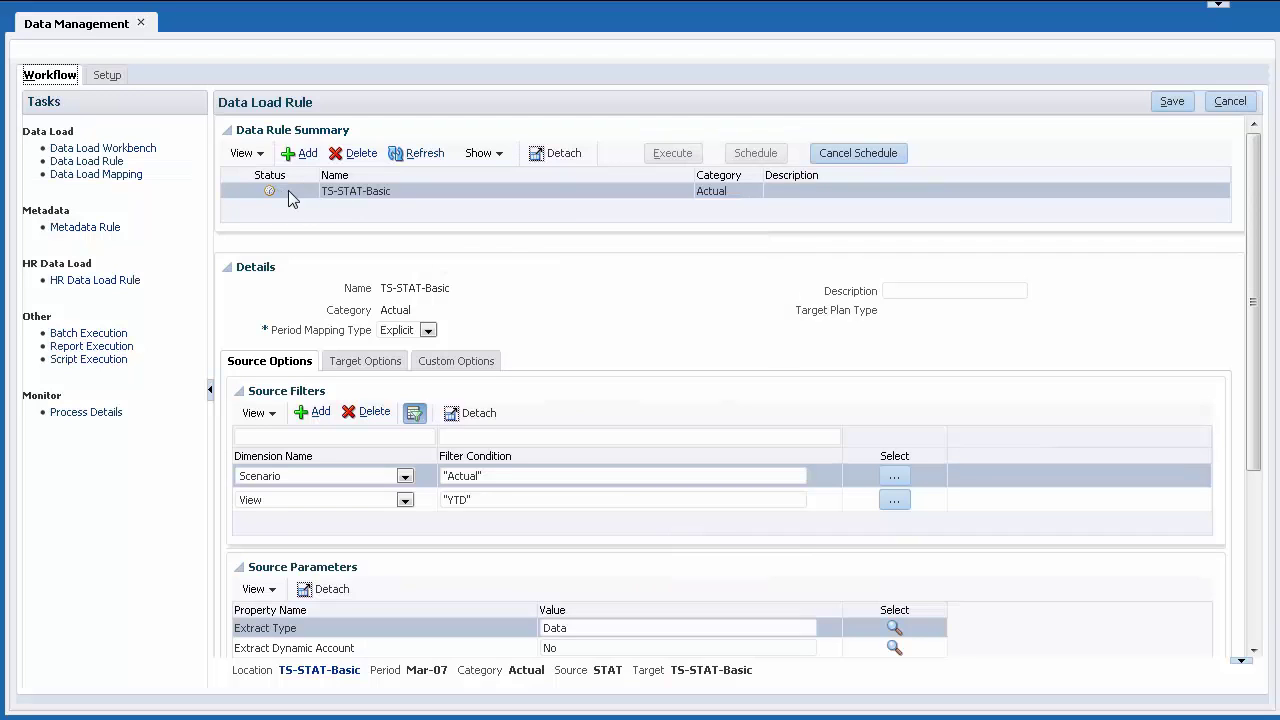
pyautogui.click(430, 160)
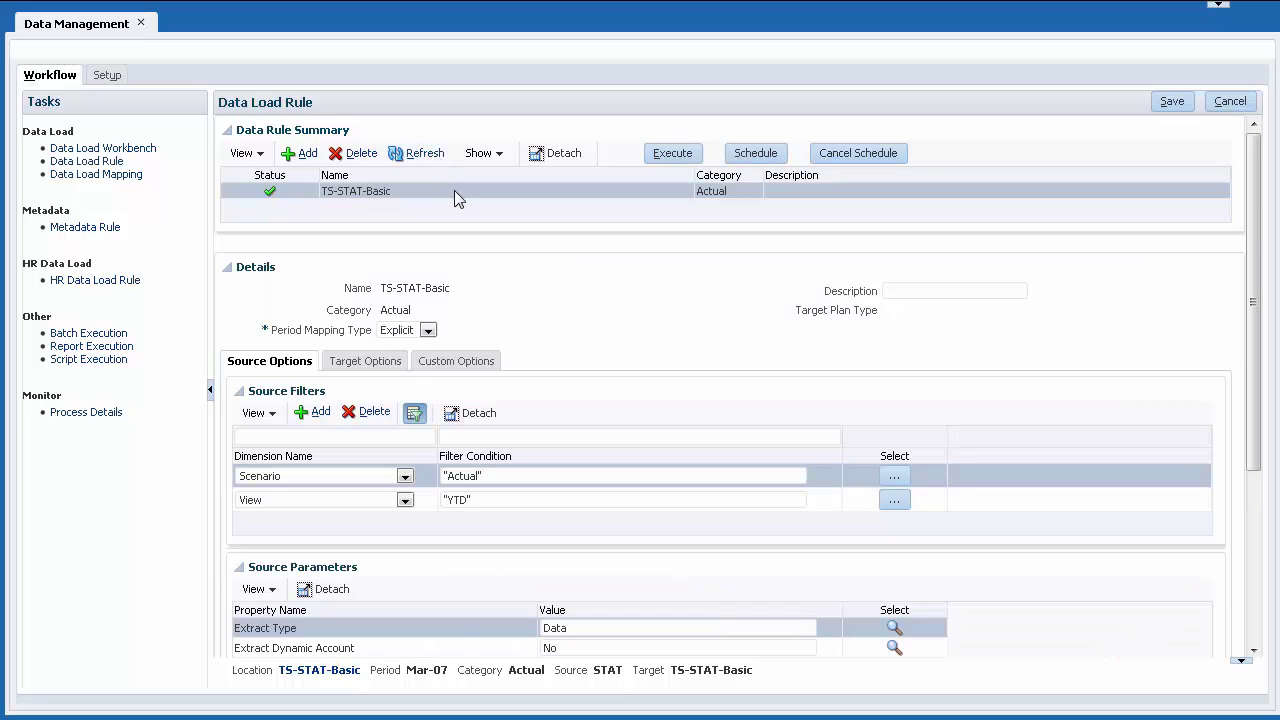
pyautogui.click(137, 150)
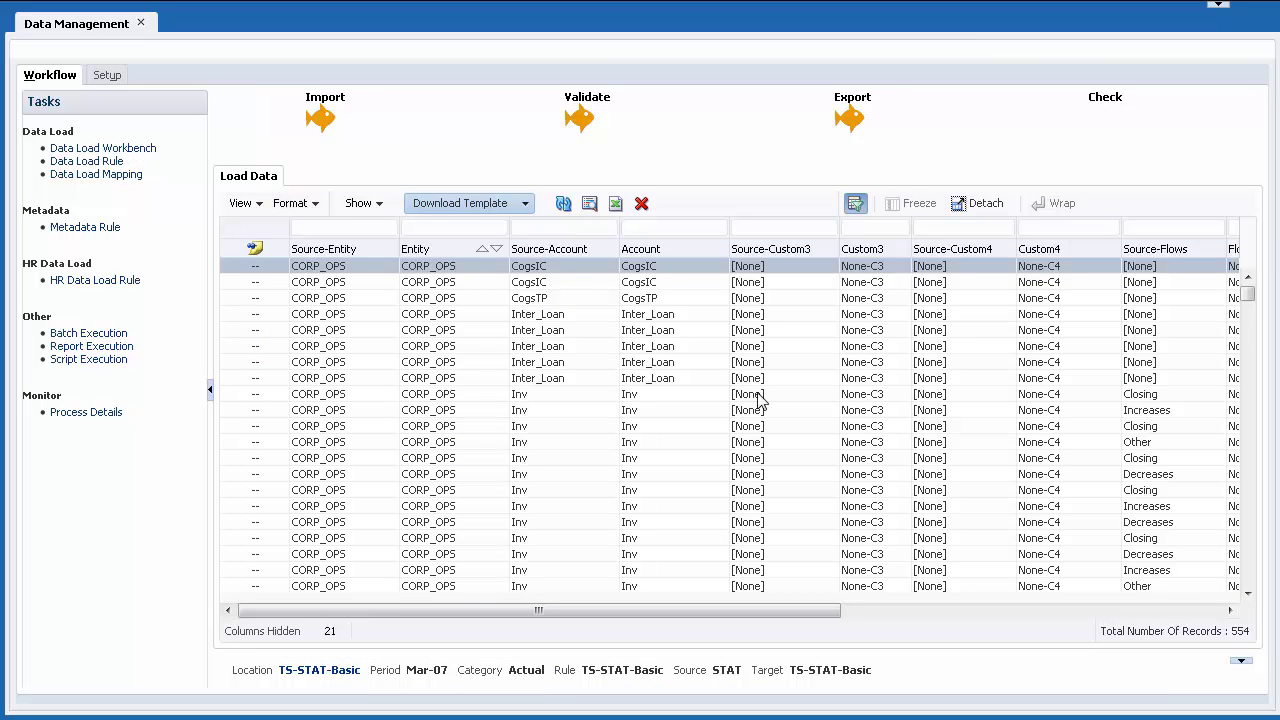
pyautogui.click(1191, 611)
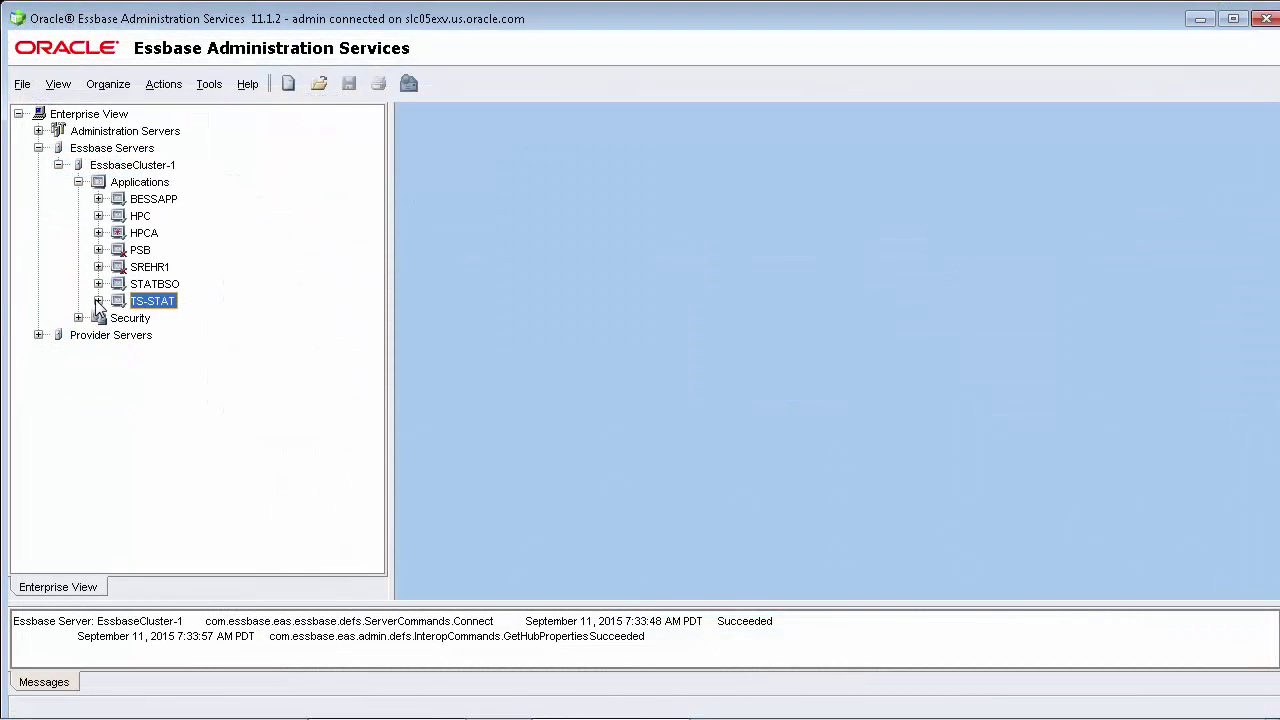
# - Execute the HFM_Data report script under TS-STAT > Basic > Report Scripts, with output to the Console
pyautogui.click(98, 301)
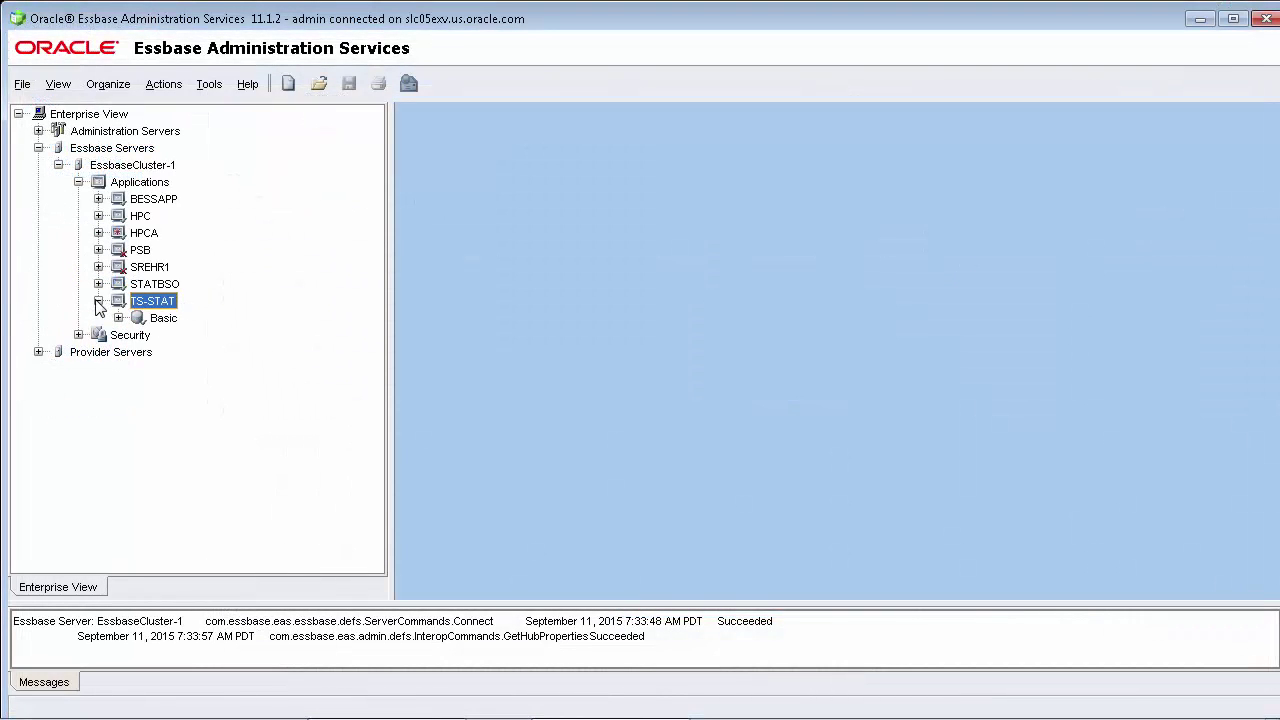
pyautogui.click(118, 318)
pyautogui.click(138, 369)
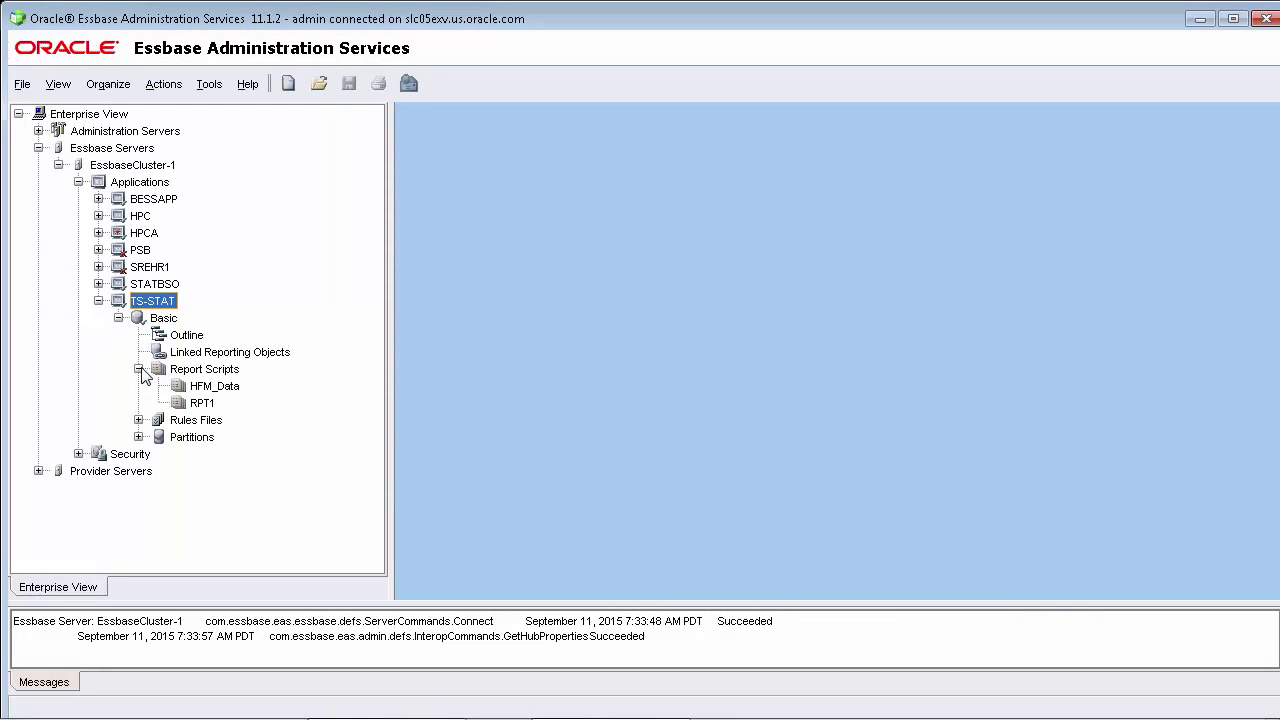
pyautogui.click(238, 393)
pyautogui.rightClick(240, 393)
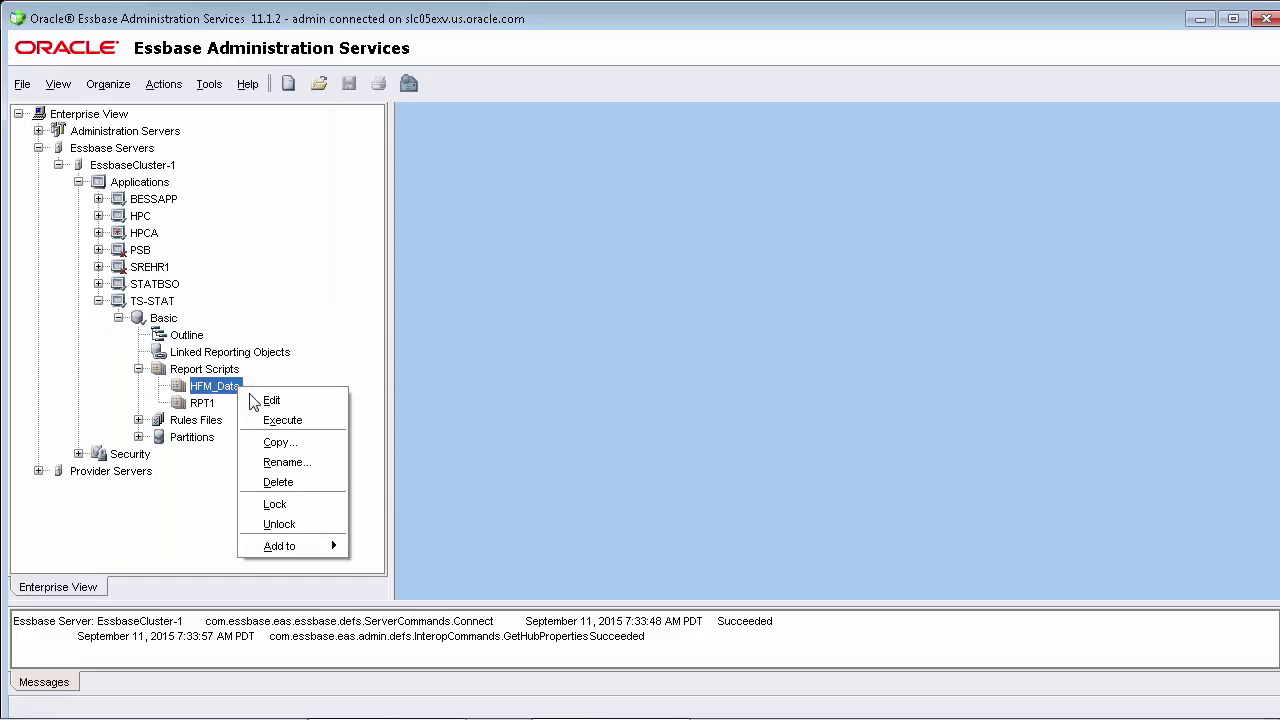
pyautogui.click(310, 427)
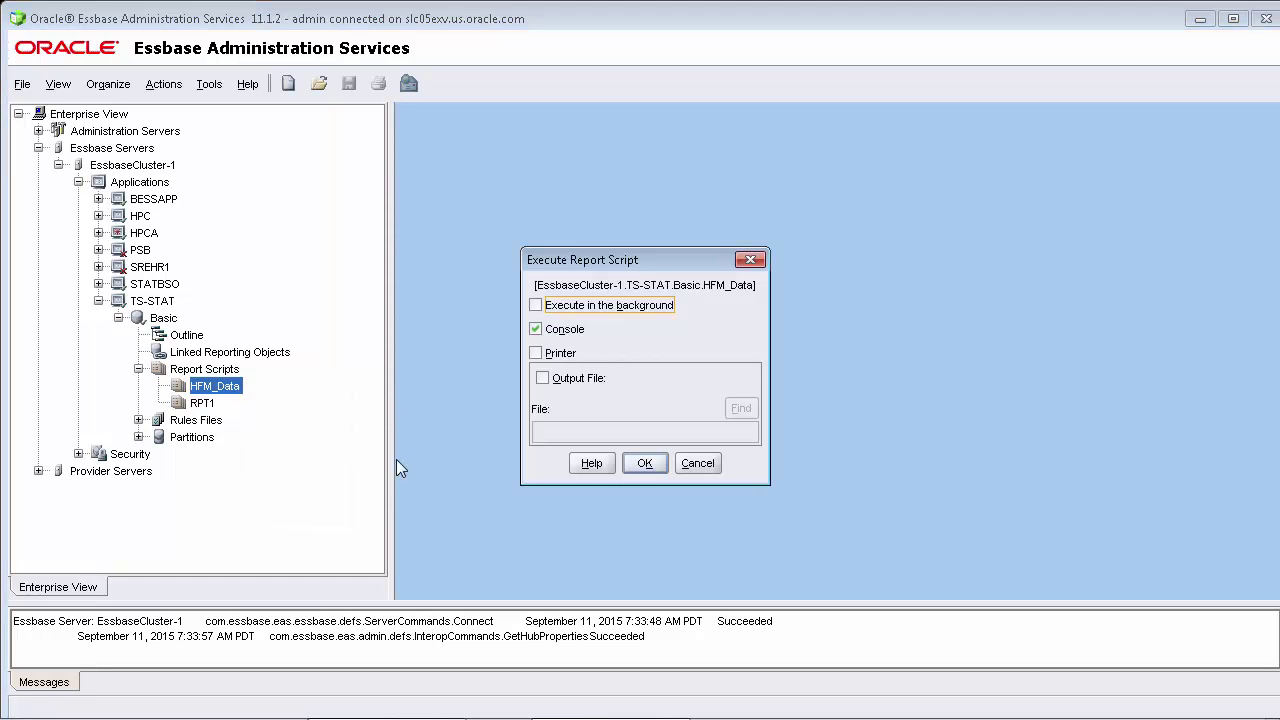
pyautogui.click(645, 463)
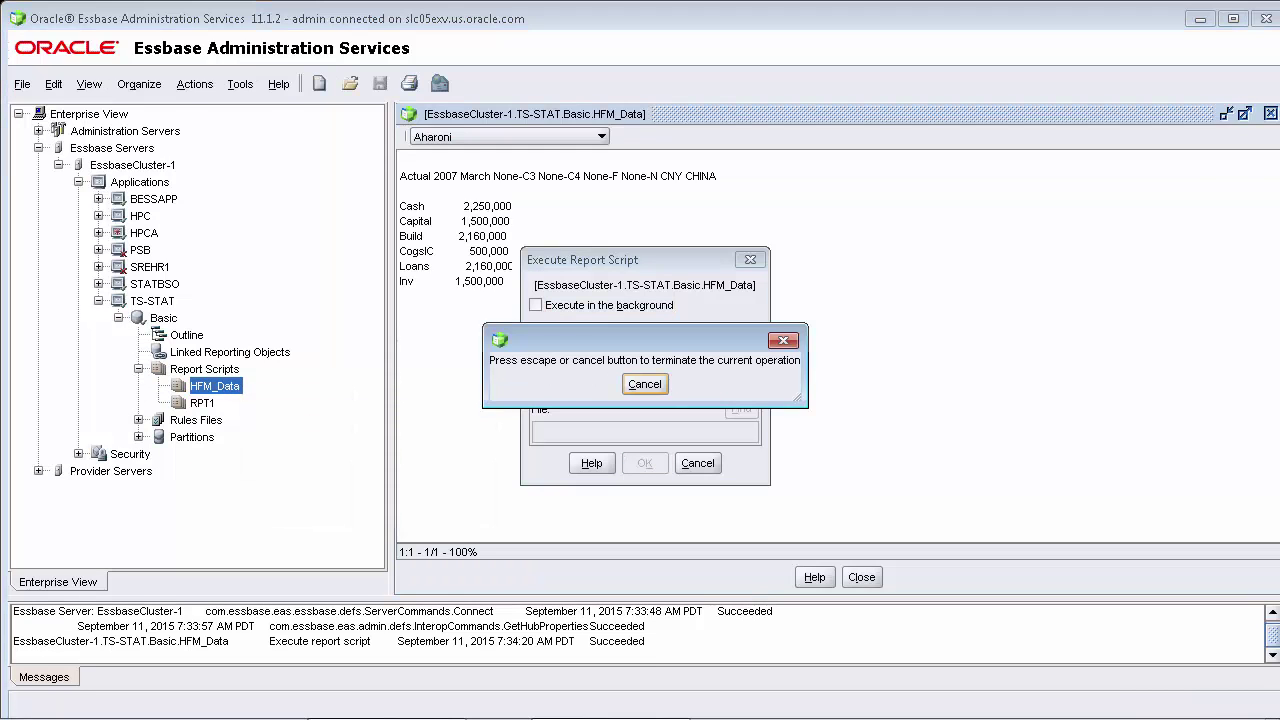